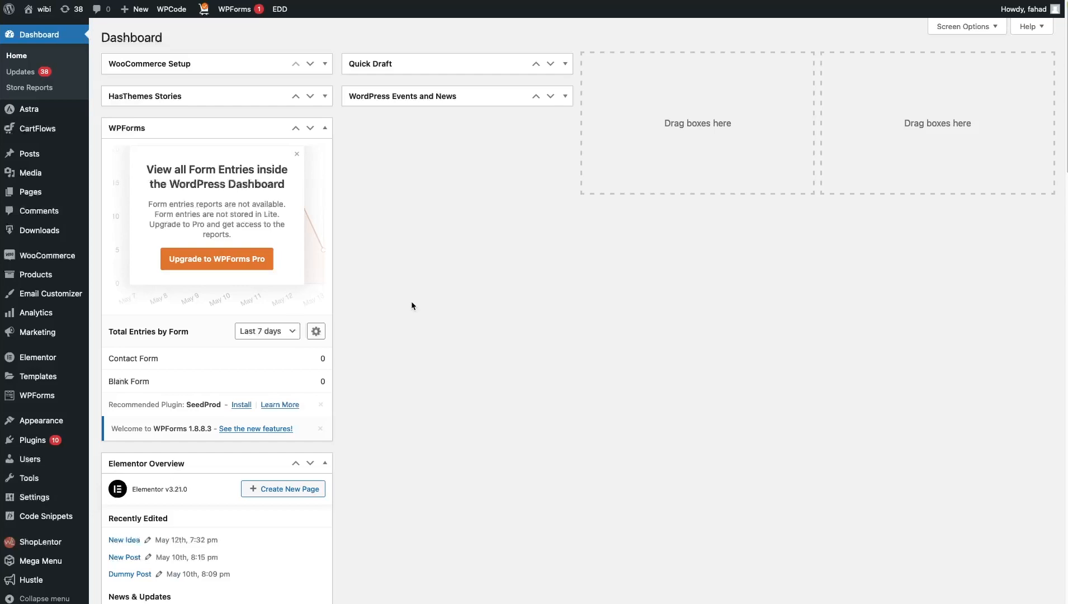
Open the WPForms CAPTCHA settings and select reCAPTCHA as the anti-spam service.
mouse_move(40, 394)
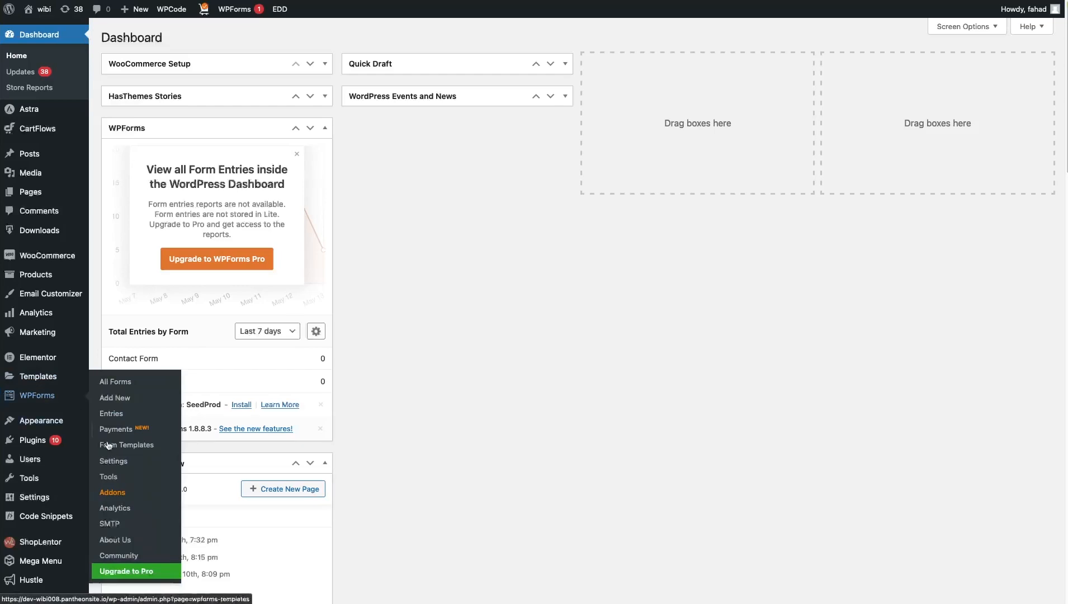
click(120, 464)
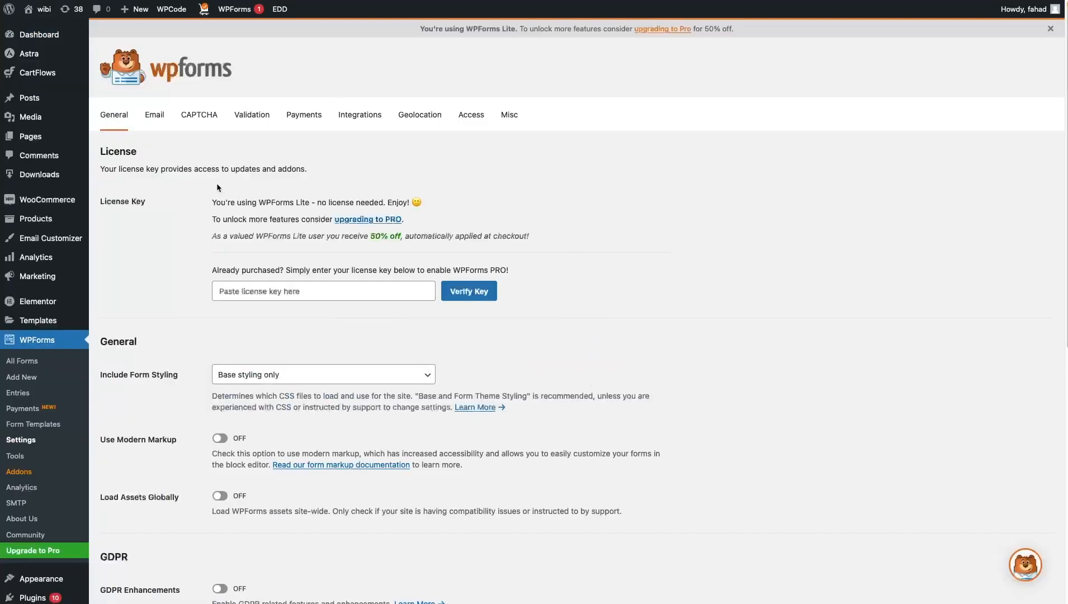
click(204, 118)
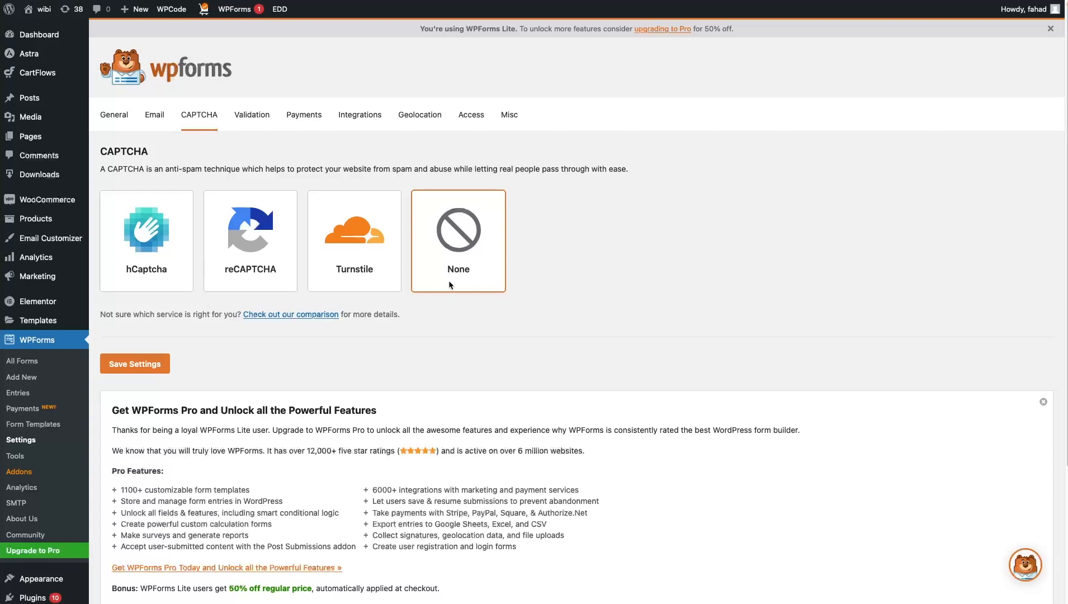
click(232, 248)
scroll(221, 373, down, 3)
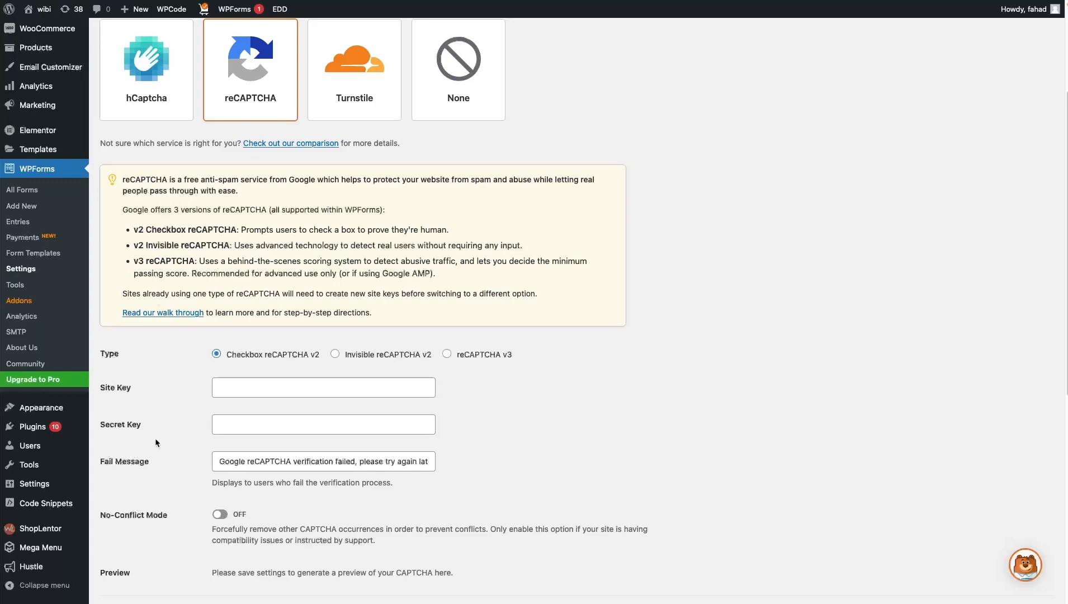
scroll(415, 297, down, 3)
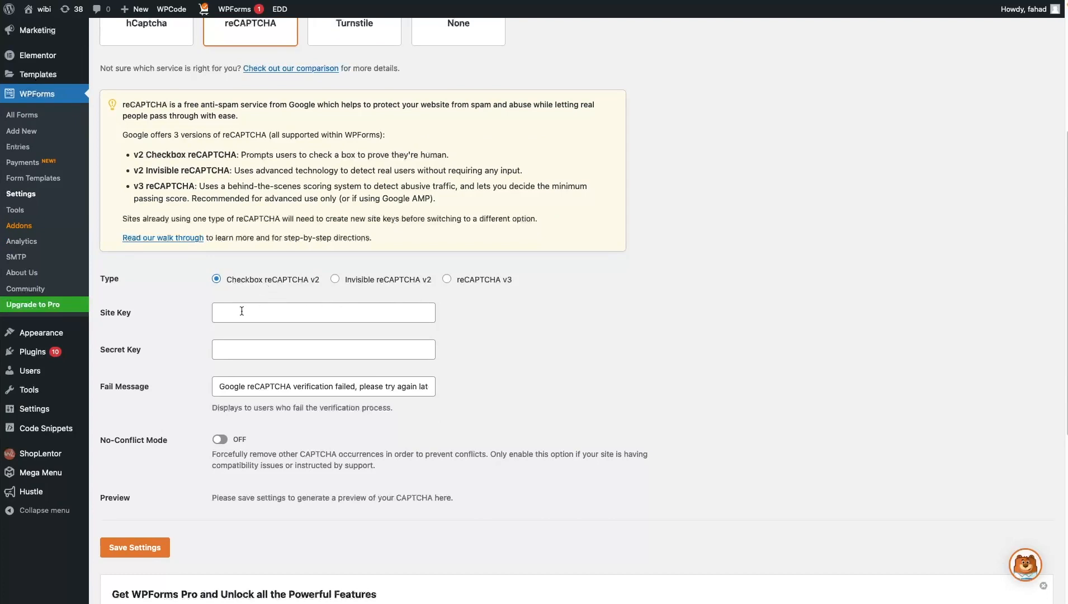
scroll(176, 354, down, 1)
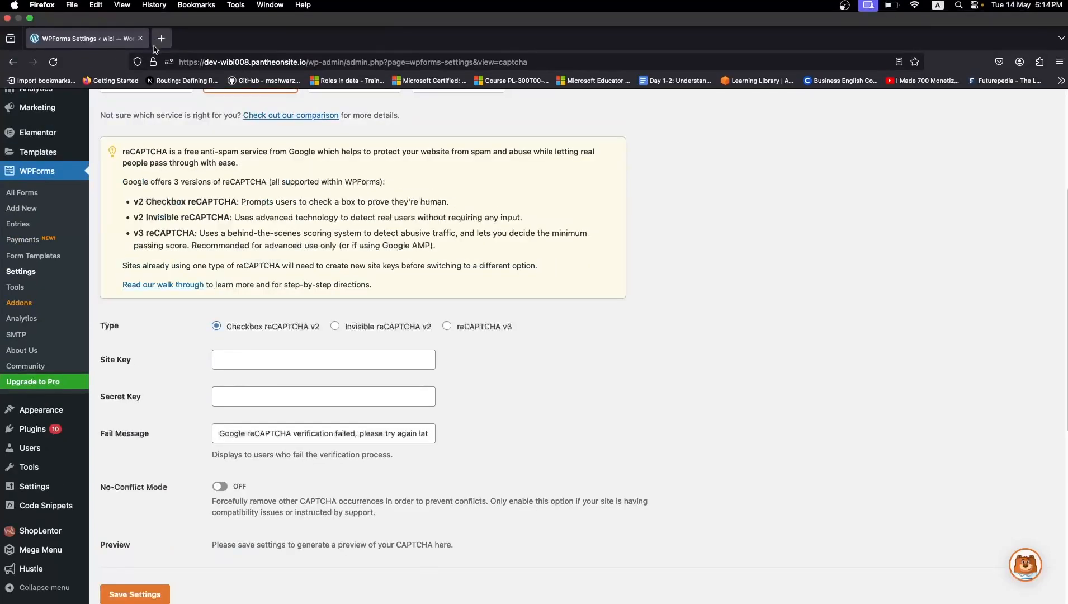
Search Google for "recaptcha google" in a new browser tab and open the v3 Admin Console from the reCAPTCHA site.
click(161, 18)
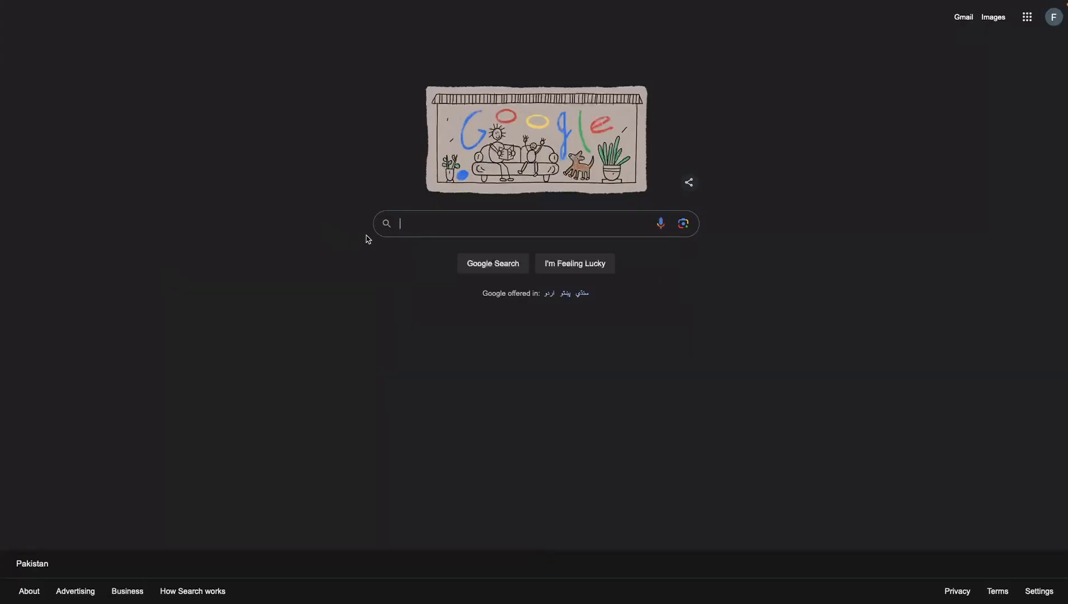
text(rec)
key(Down)
key(Down)
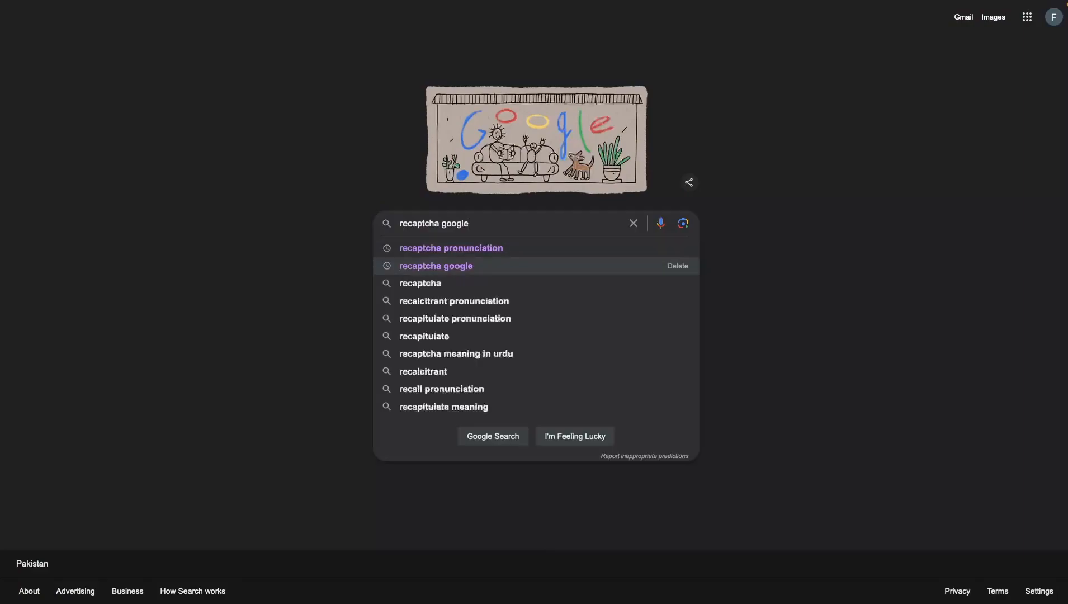
key(Return)
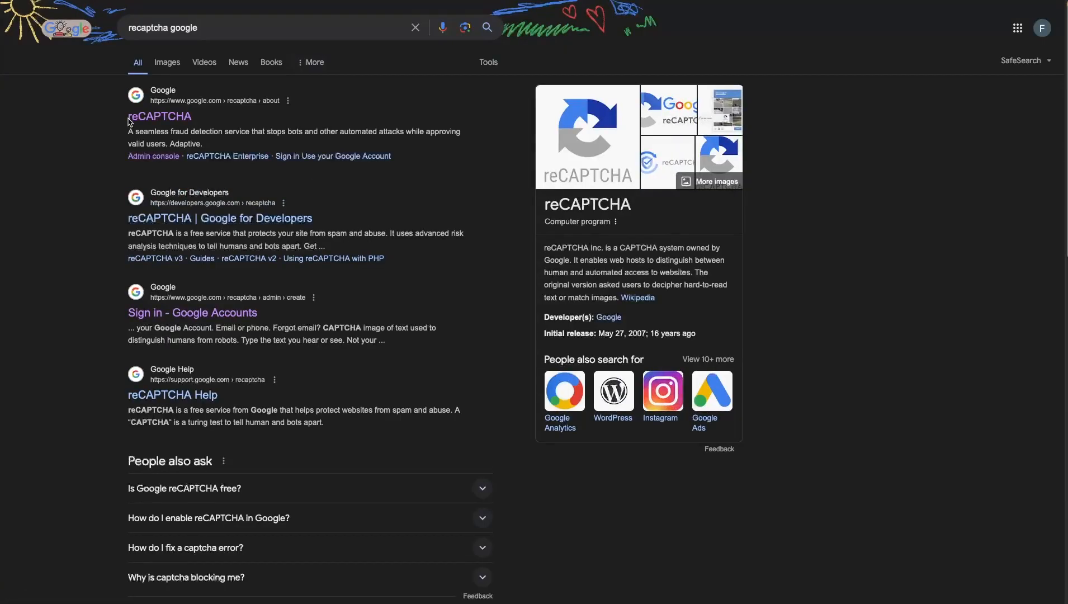
click(167, 117)
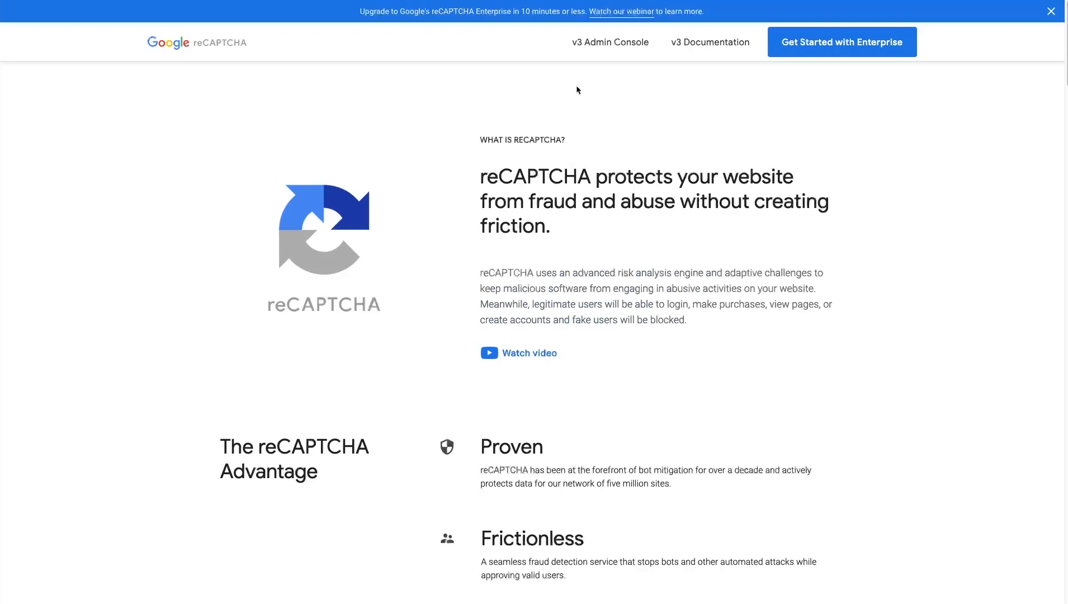
click(605, 48)
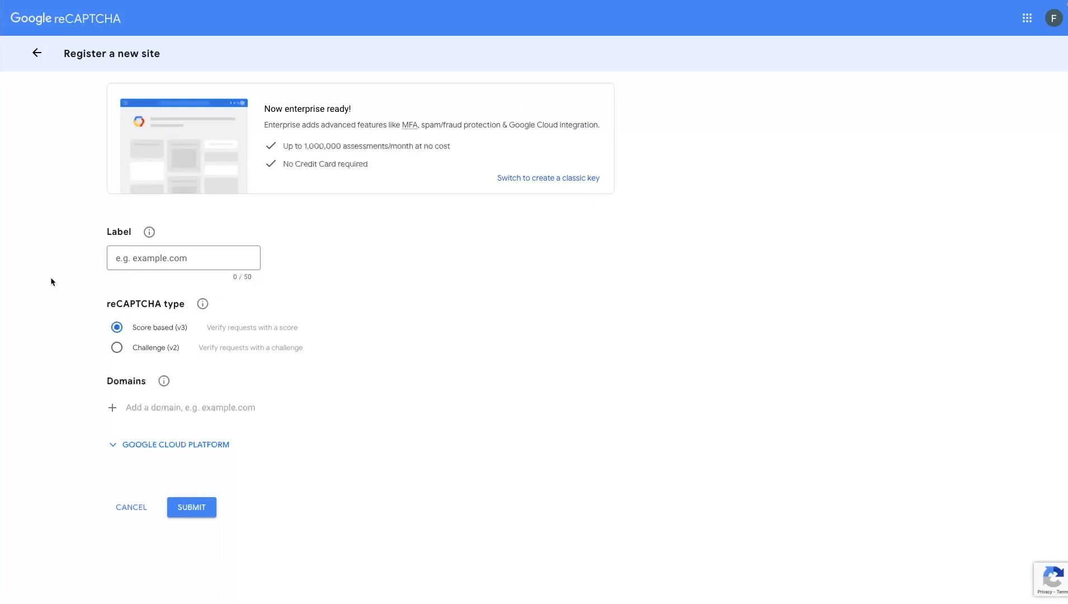
Label the new reCAPTCHA site "Verification" and set its type to Challenge (v2) with the "I'm not a robot" checkbox.
click(157, 258)
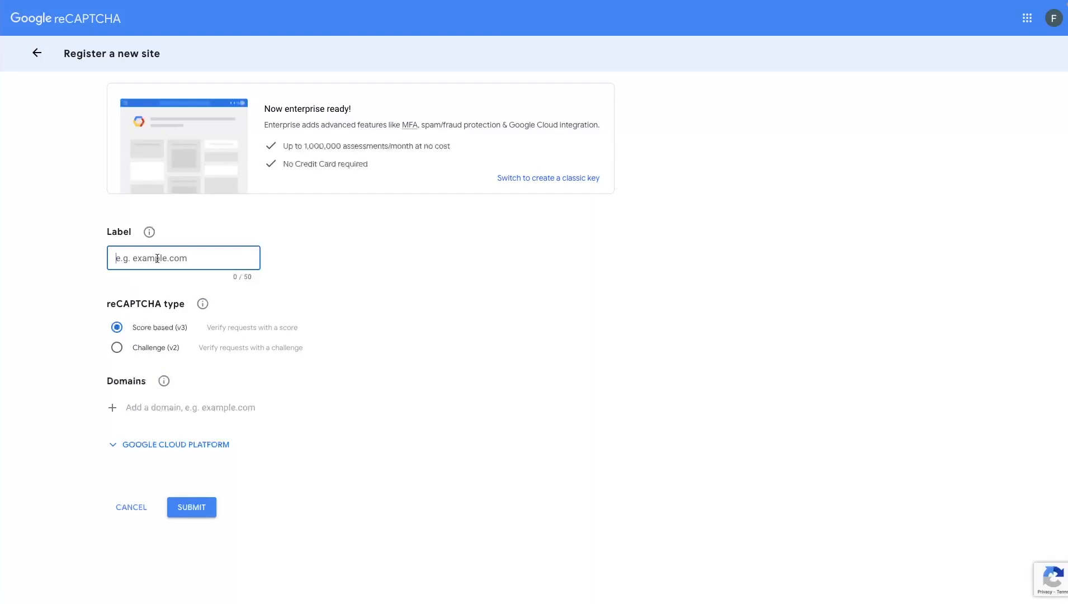
text(Verification)
click(117, 348)
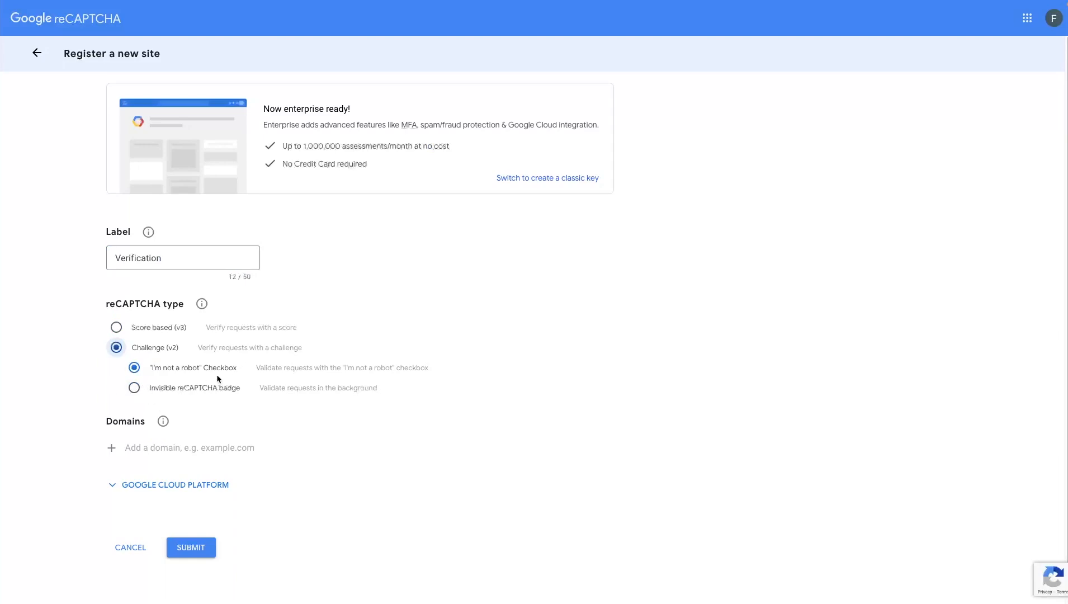
scroll(201, 414, down, 1)
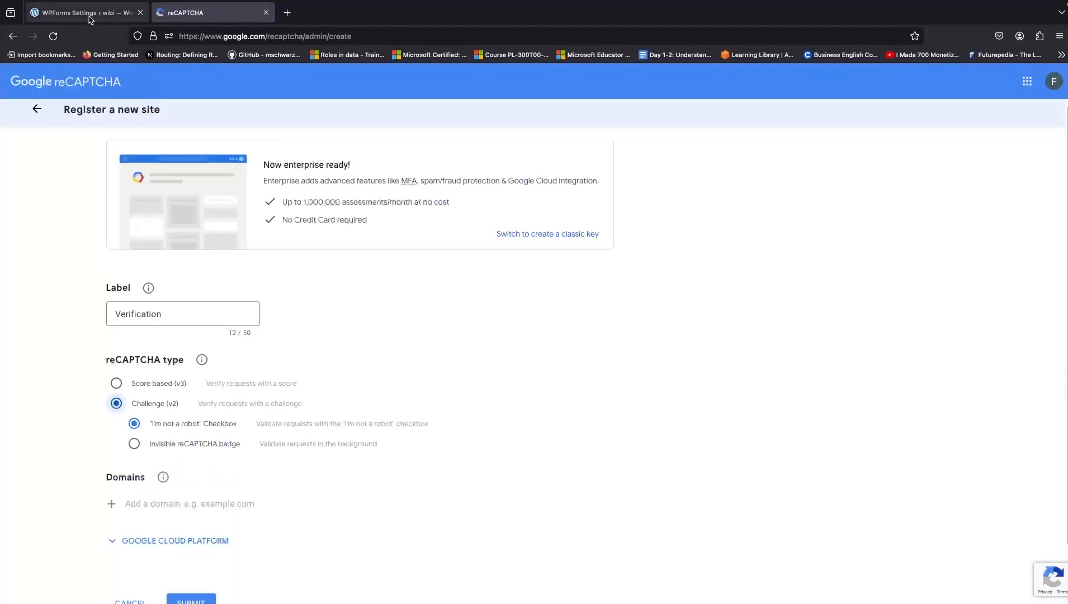
click(89, 17)
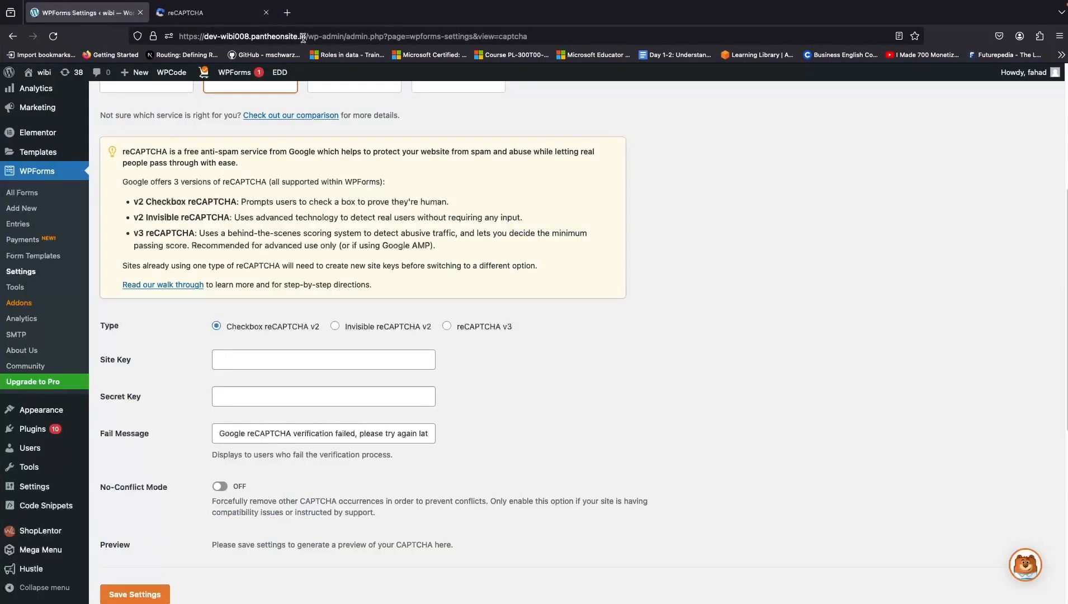
drag(306, 37, 152, 36)
key(ctrl+c)
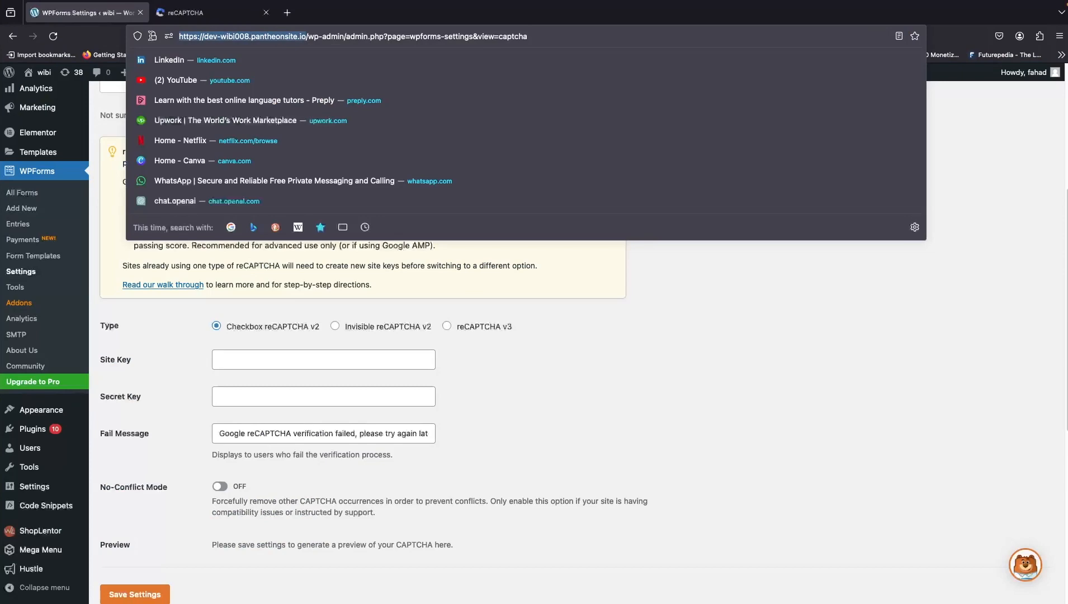
click(220, 12)
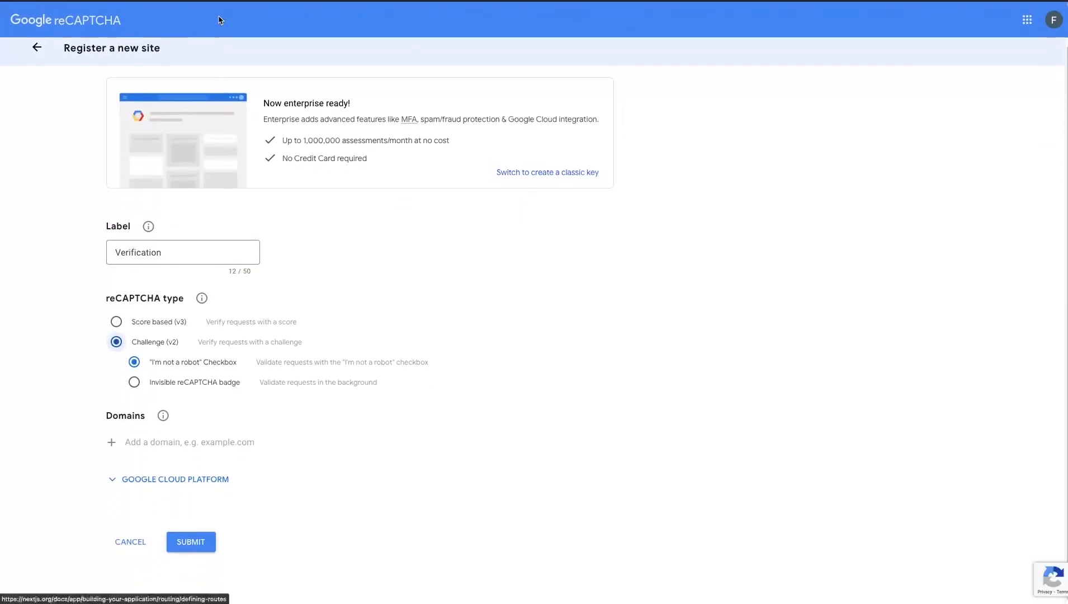
click(150, 426)
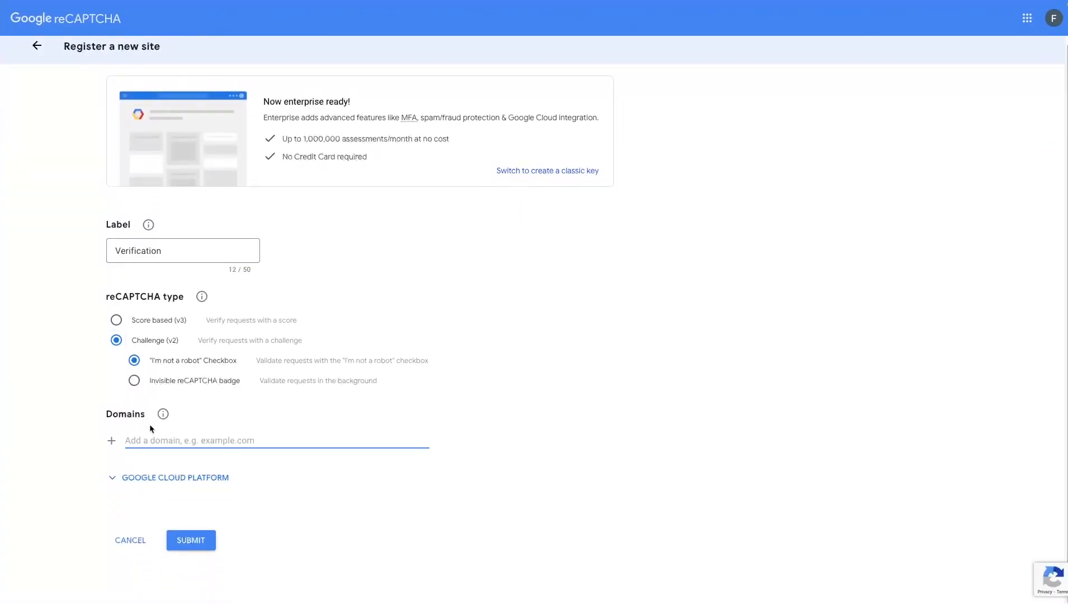
key(ctrl+v)
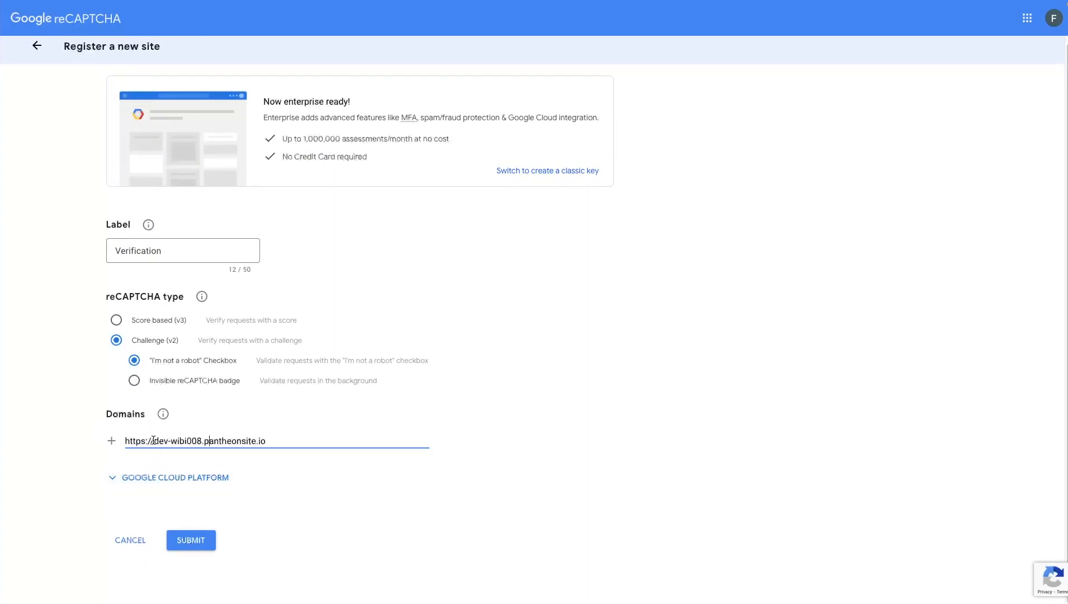
drag(154, 440, 119, 443)
key(BackSpace)
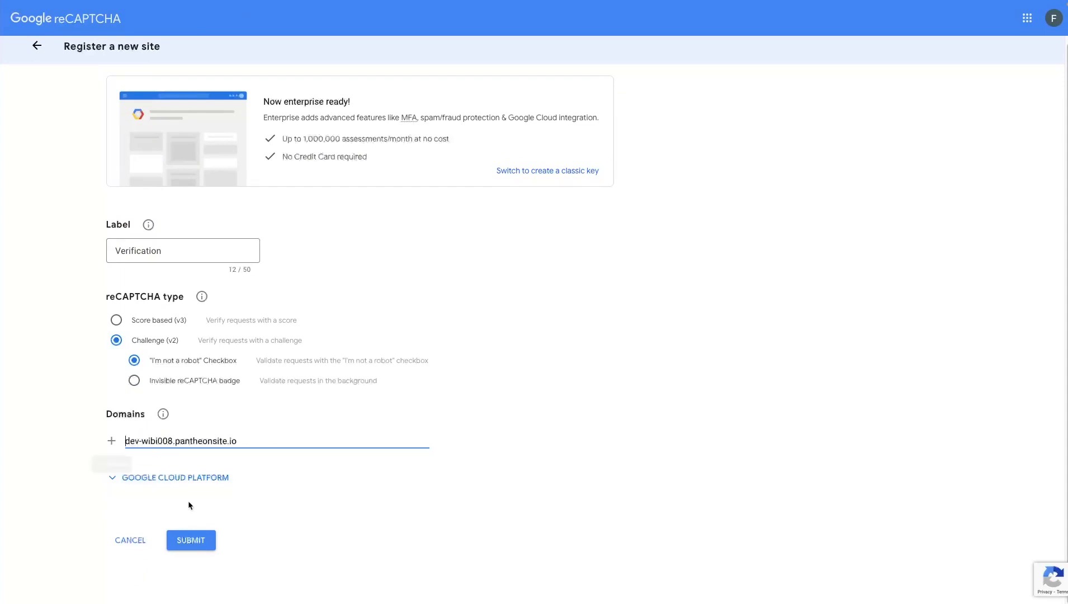
click(206, 546)
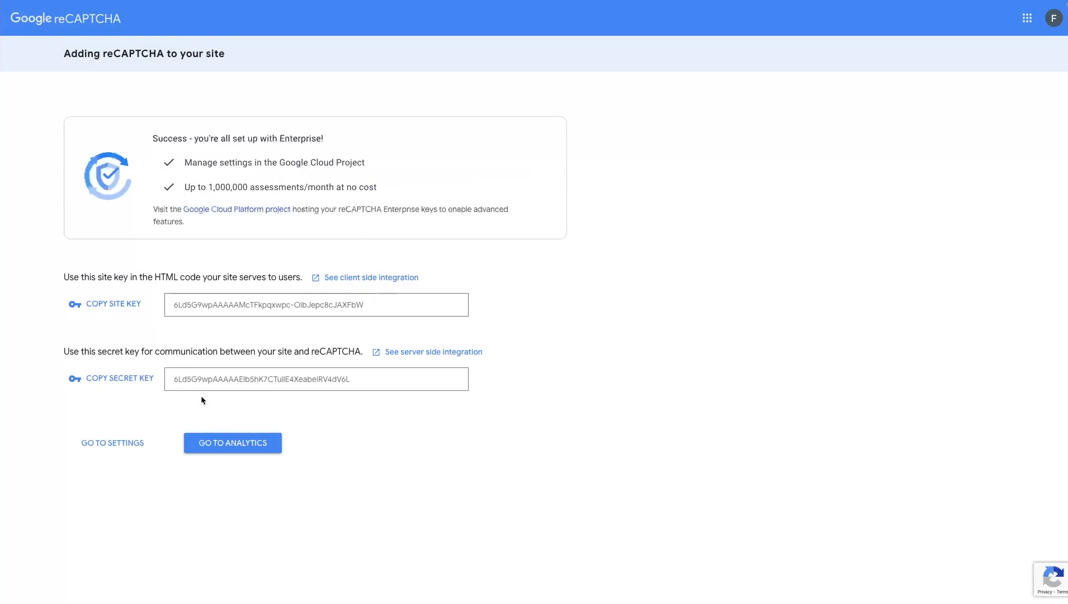
Copy the generated reCAPTCHA site key into the Site Key field of the WPForms CAPTCHA settings.
click(123, 304)
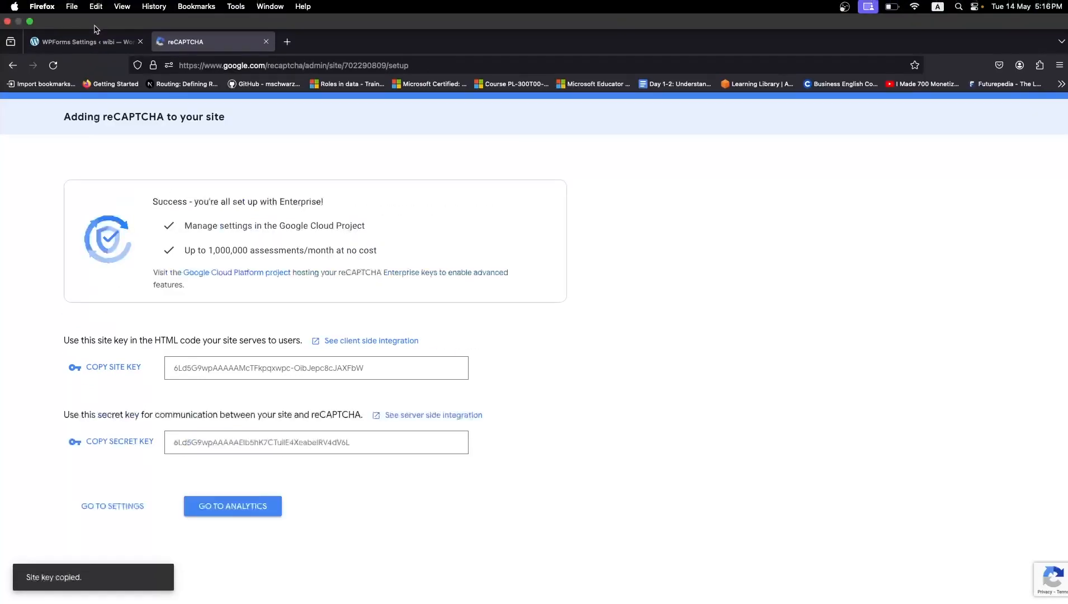
click(98, 42)
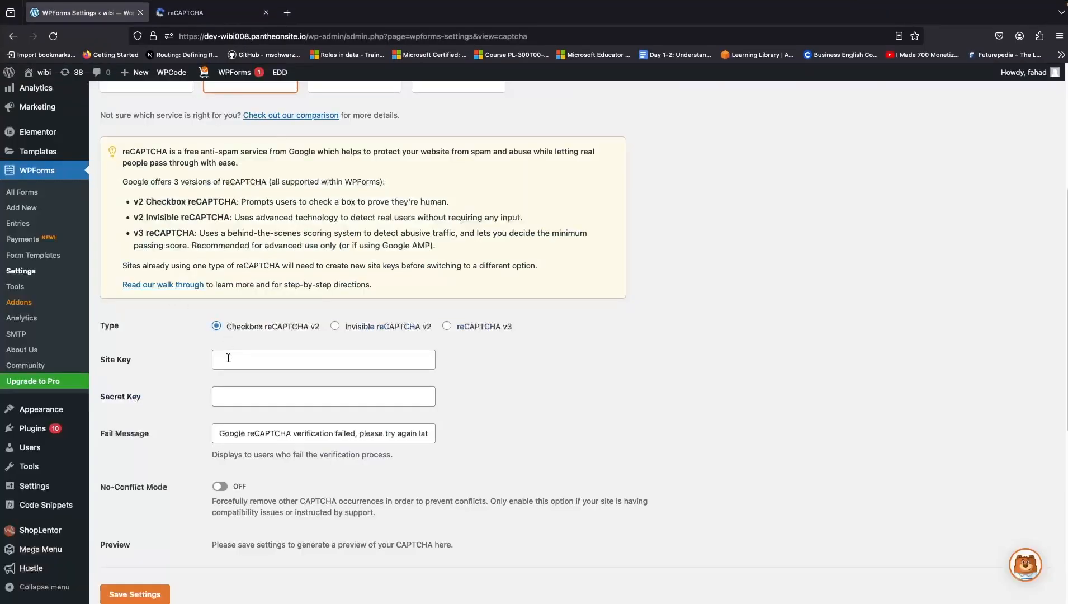
click(228, 358)
key(super+v)
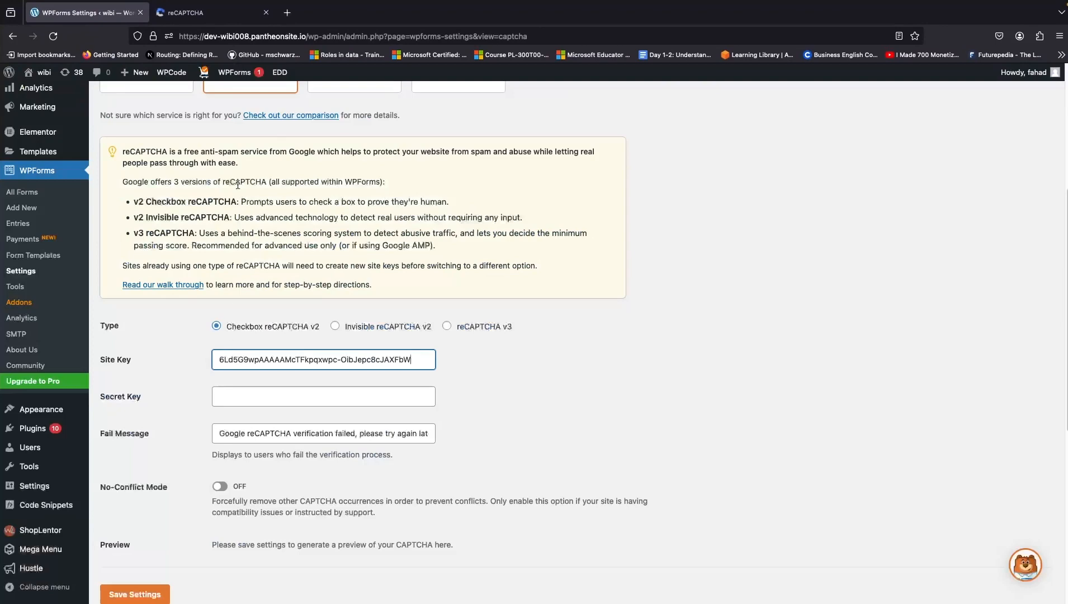
Copy the generated reCAPTCHA secret key into the WPForms Secret Key field and save the CAPTCHA settings.
click(220, 14)
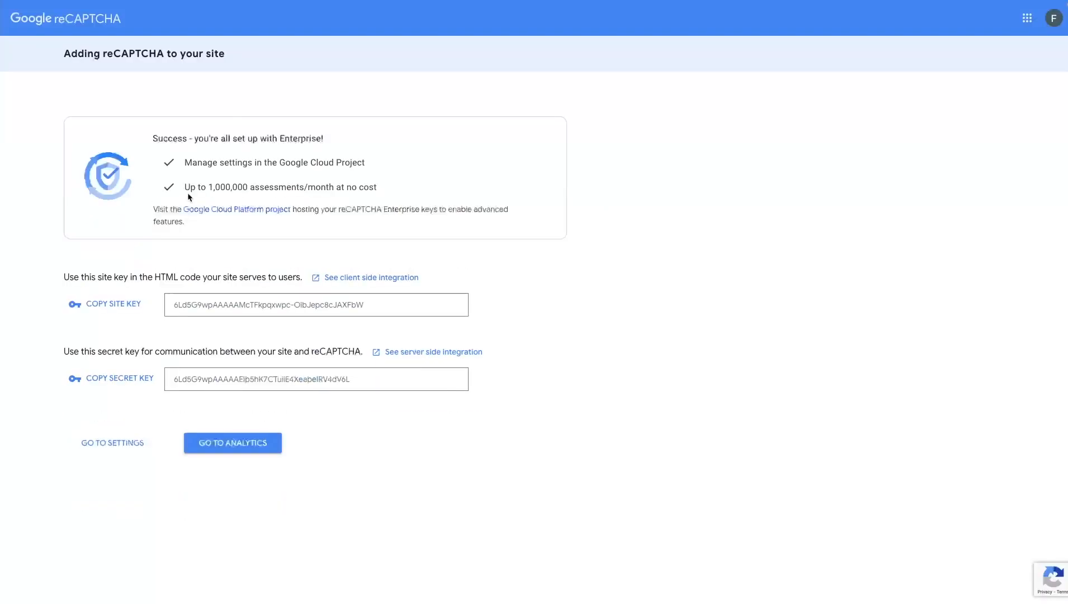
click(139, 384)
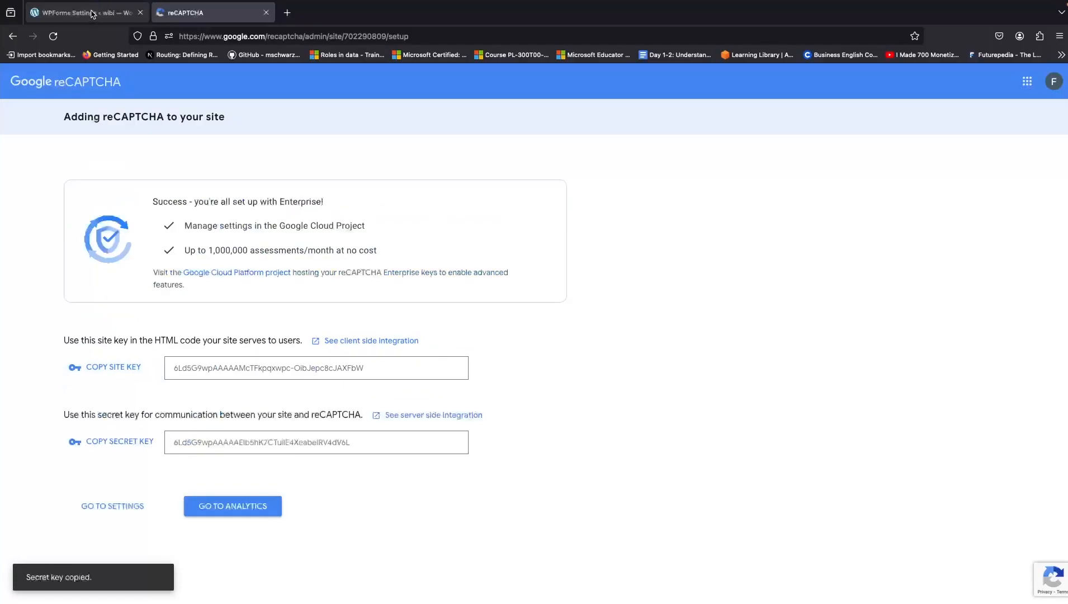
click(93, 13)
click(238, 395)
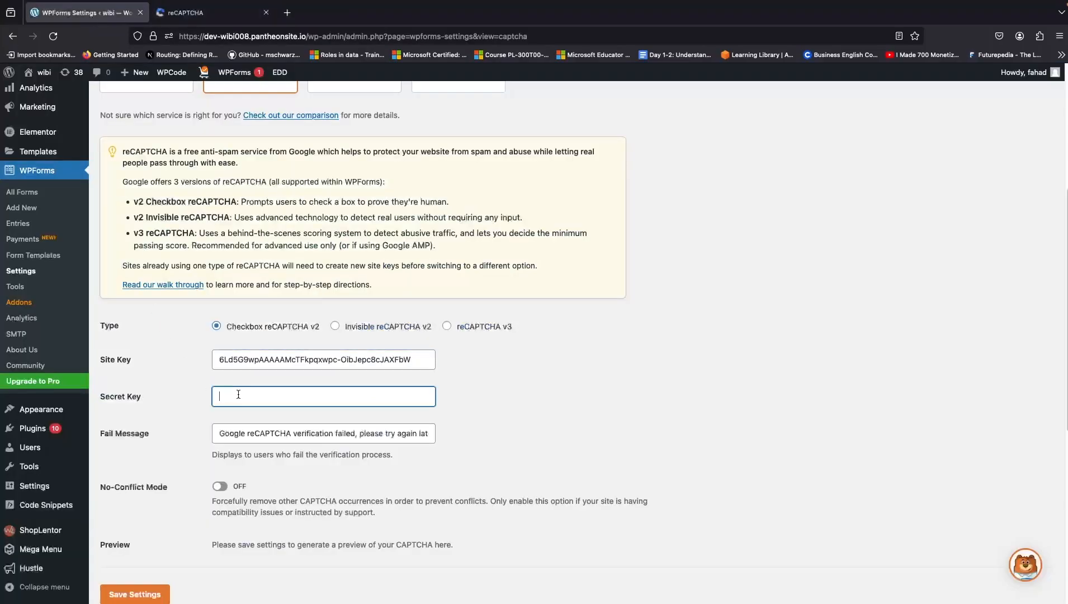
key(ctrl+v)
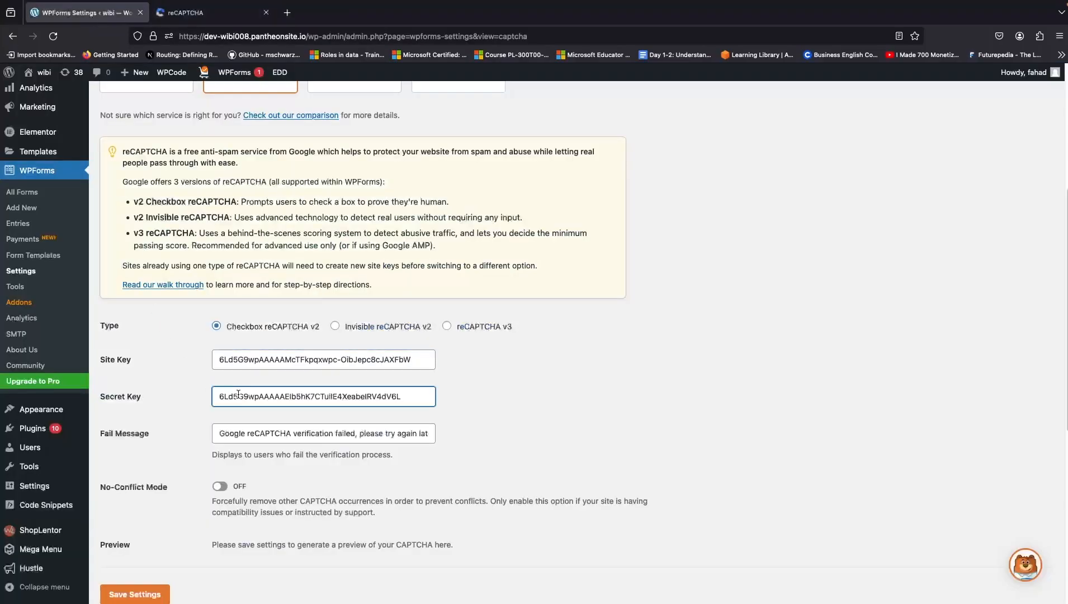
scroll(247, 432, down, 3)
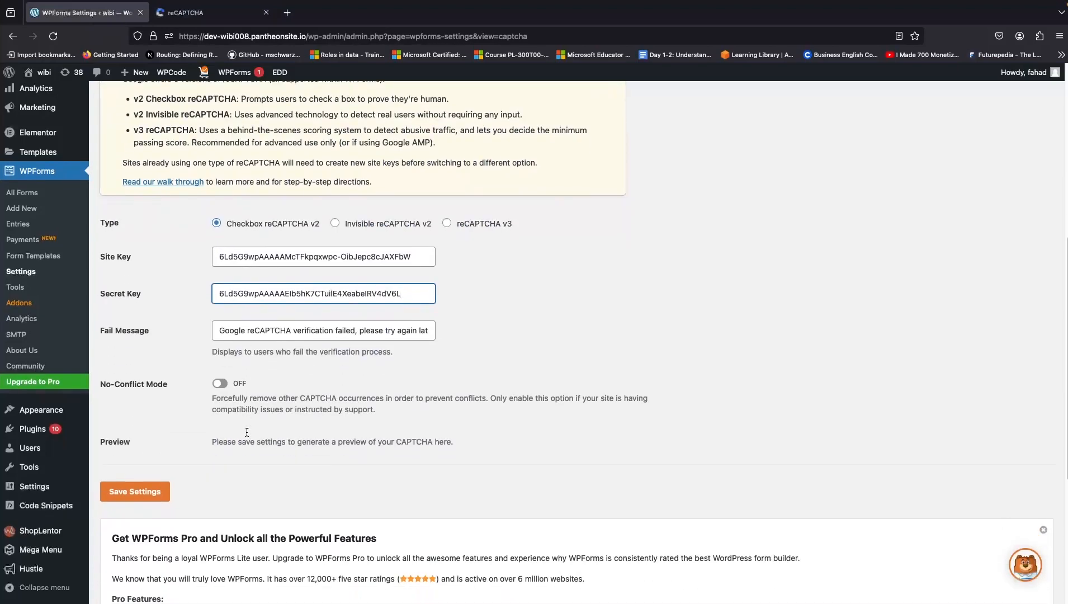
click(139, 491)
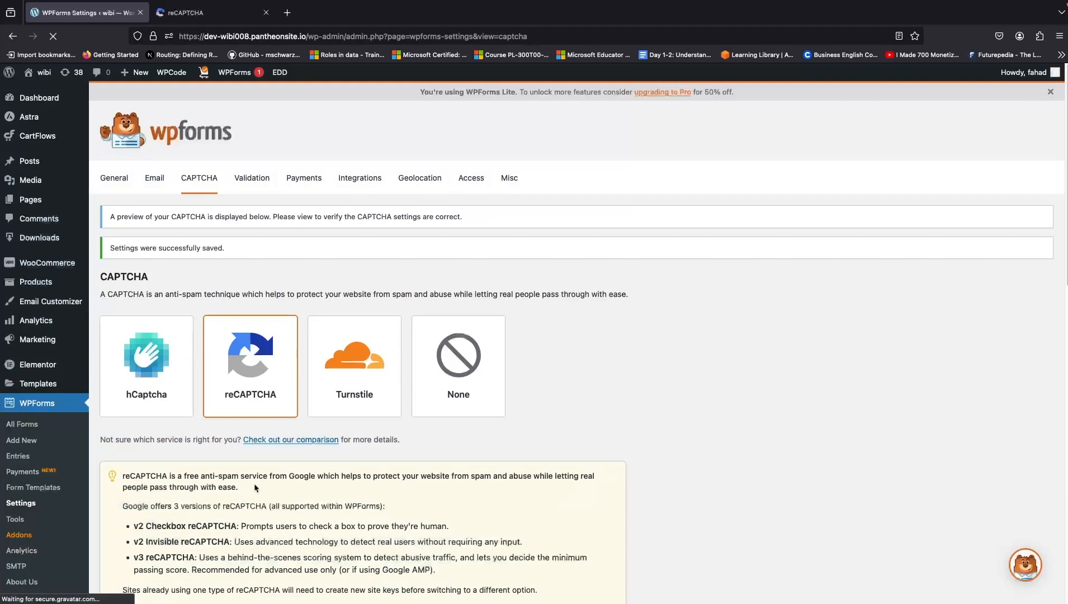
scroll(330, 467, down, 1)
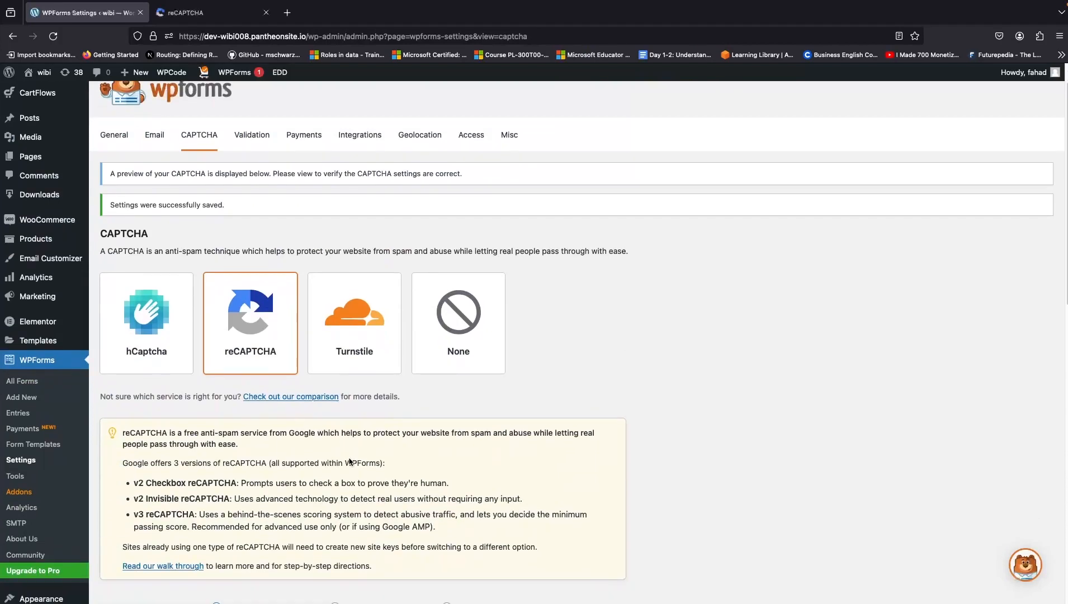
Find the Contact page in the WordPress pages list and open its live view in a new browser tab.
click(29, 161)
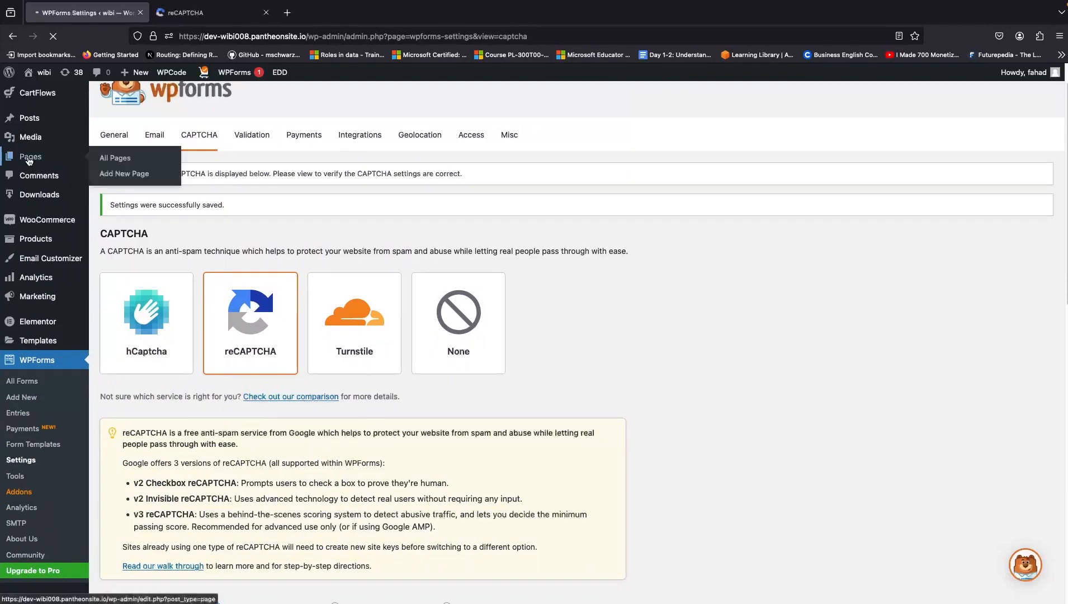
scroll(210, 391, down, 3)
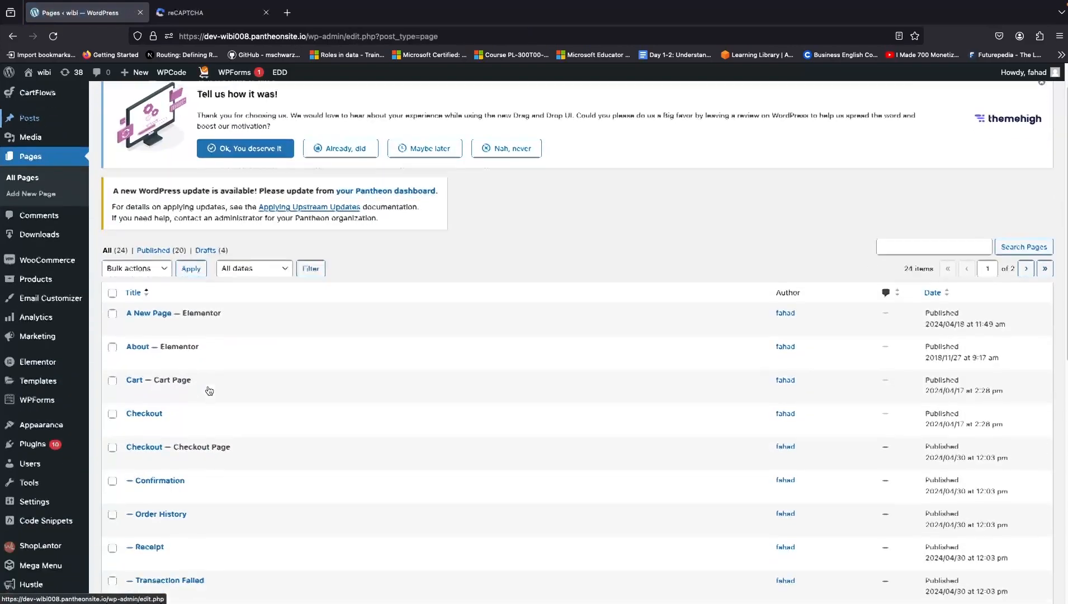
scroll(208, 389, down, 5)
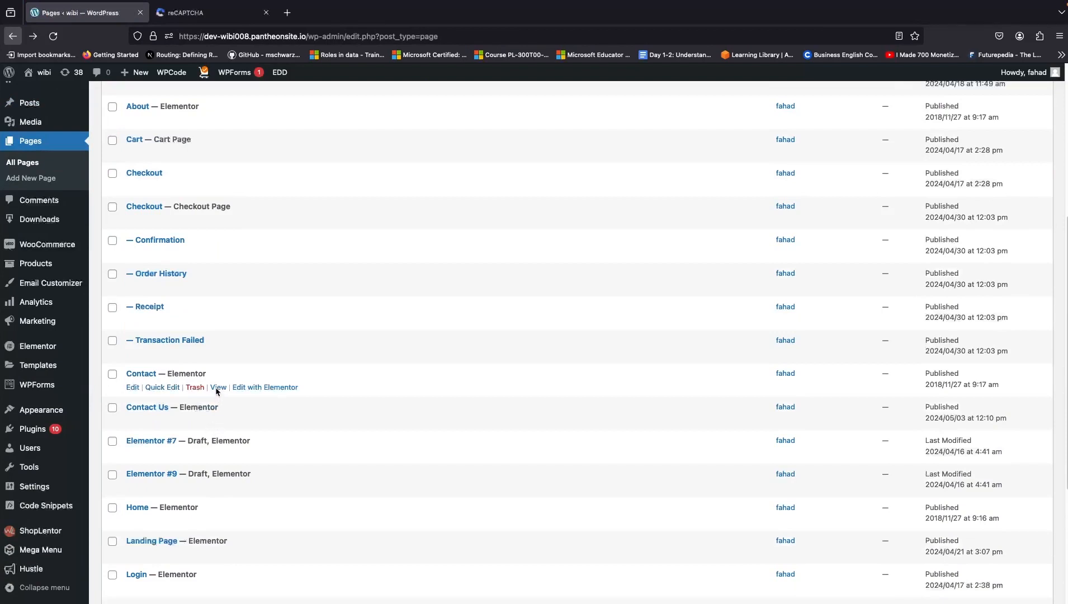
middle_click(217, 388)
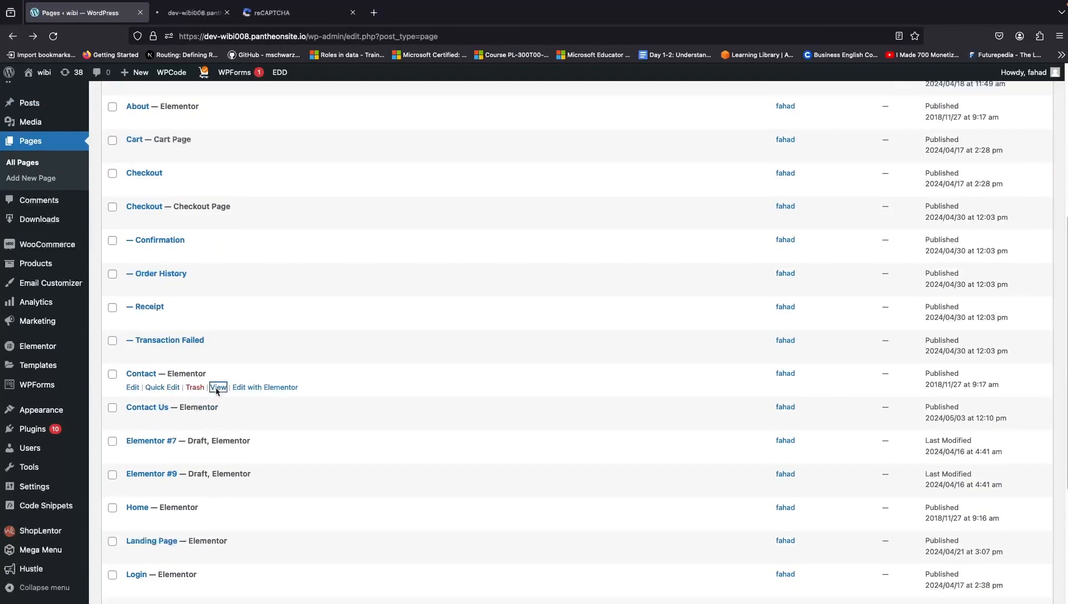
Open the Contact page for editing with Elementor in a new tab, and view the form on the live Contact page.
middle_click(269, 388)
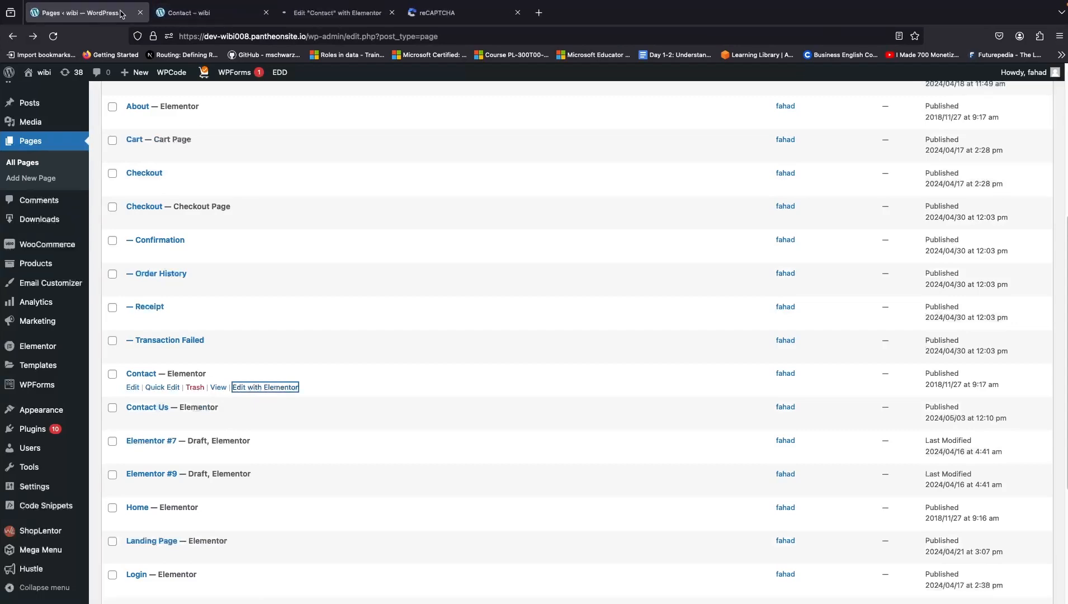
click(228, 14)
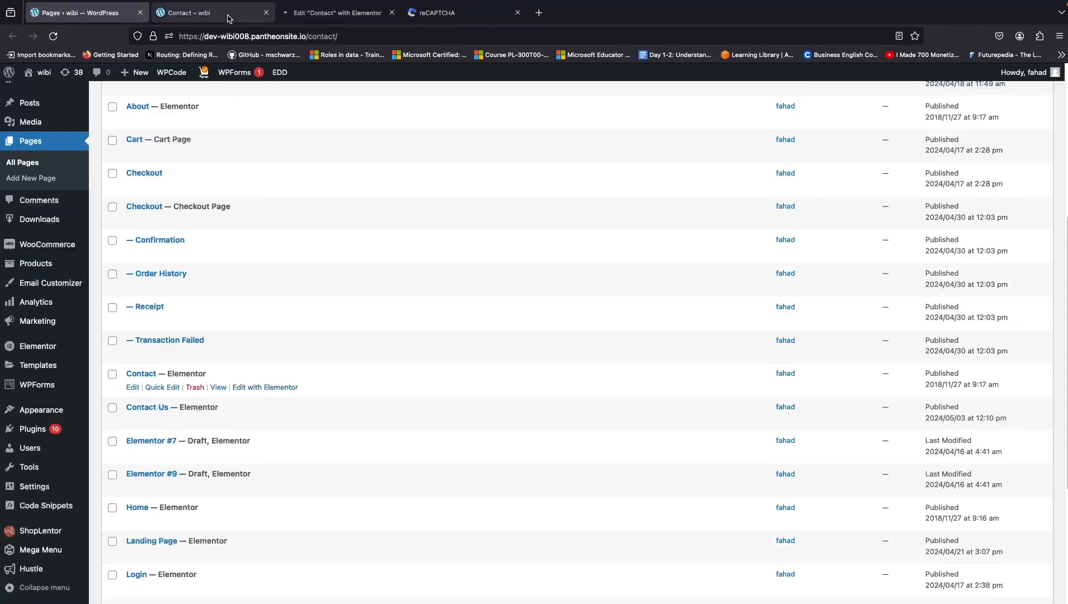
scroll(232, 185, down, 5)
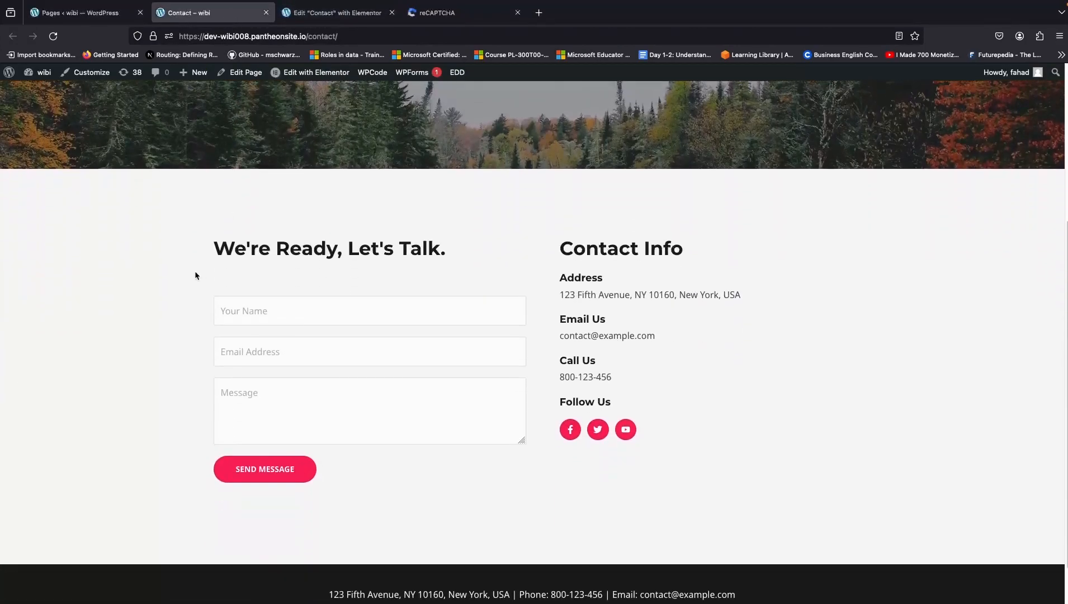
Select the contact form in the Elementor editor of the Contact page to check which WPForms shortcode it uses.
click(334, 13)
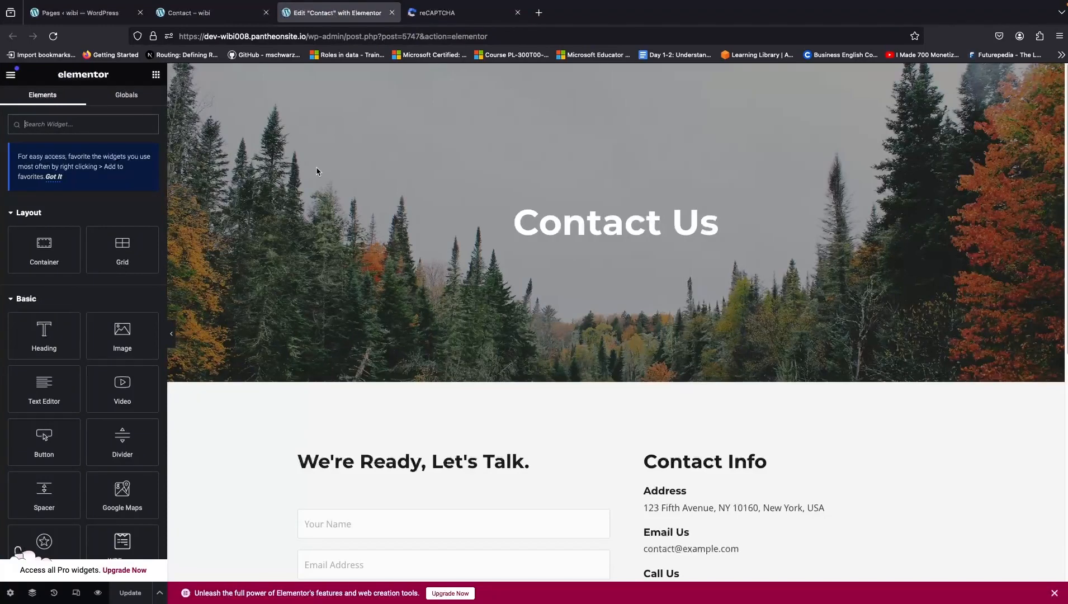
scroll(279, 396, down, 3)
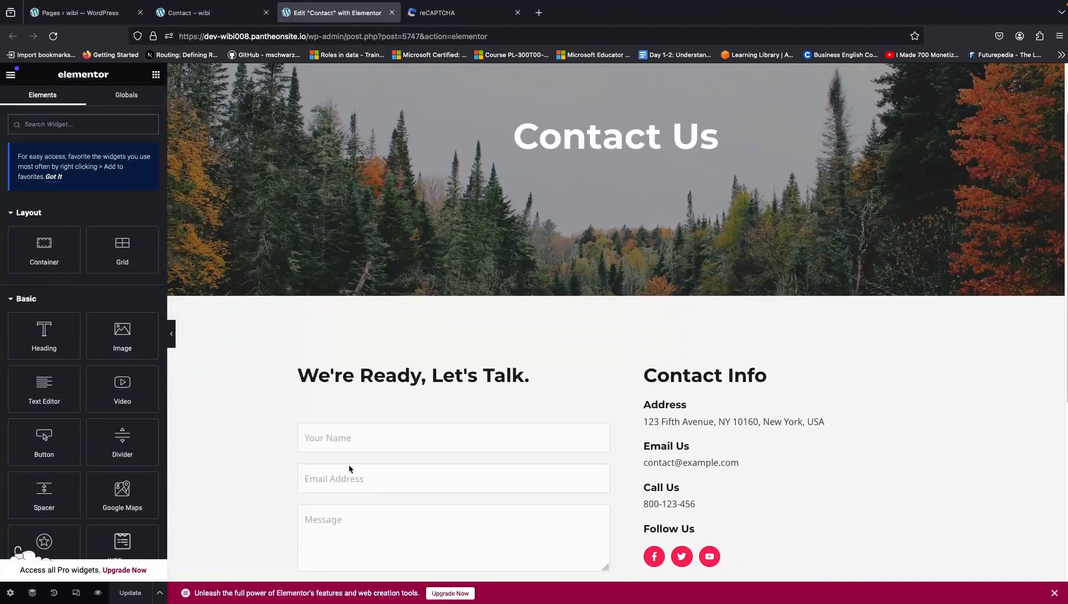
click(371, 438)
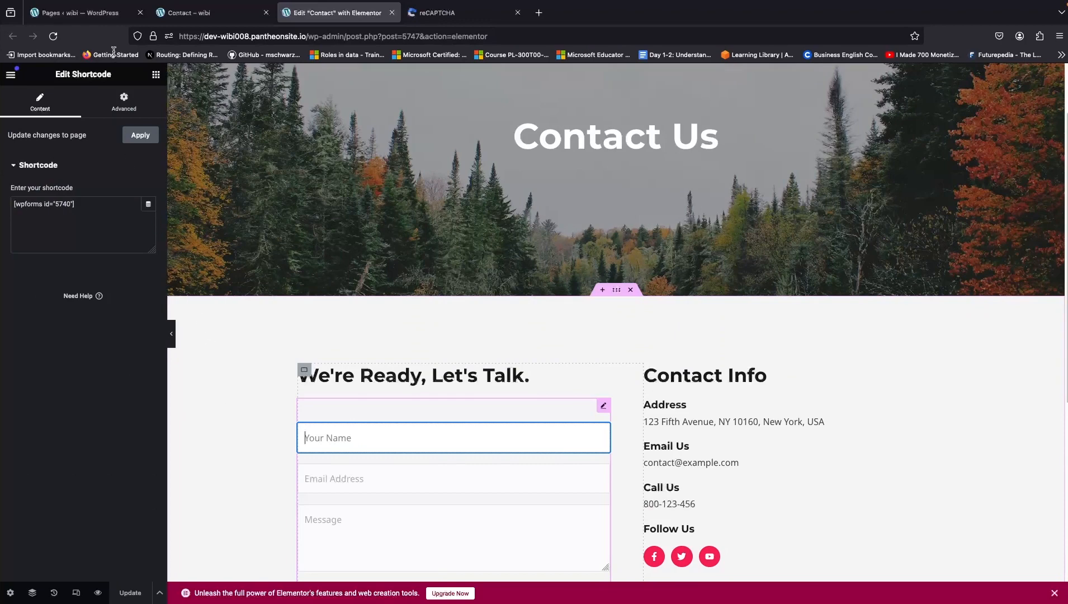
Find the form with shortcode [wpforms id="5740"] in the WPForms forms list and open it for editing.
click(102, 12)
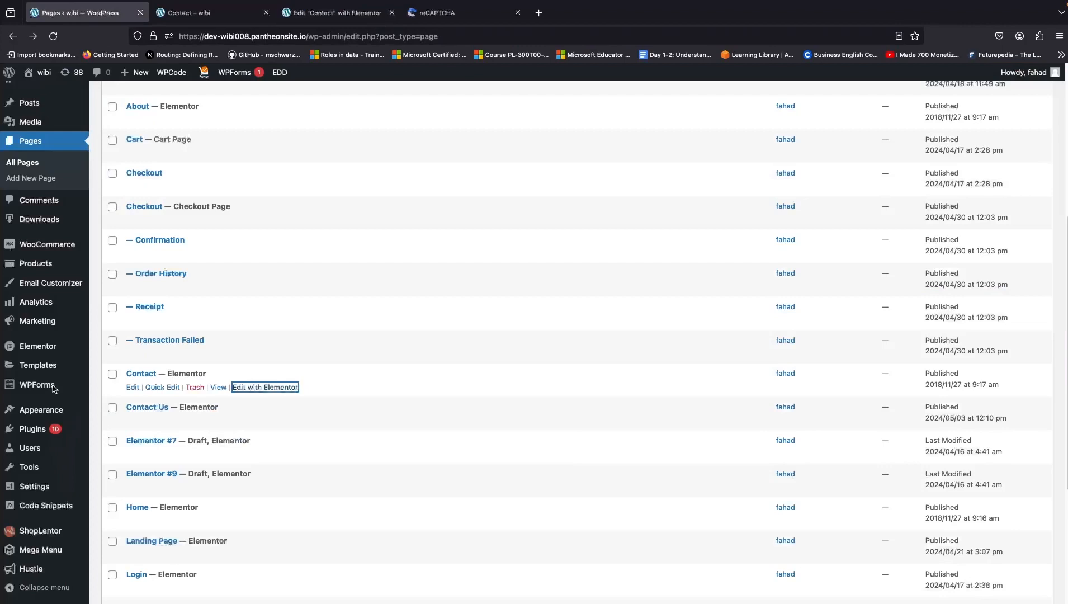
click(72, 391)
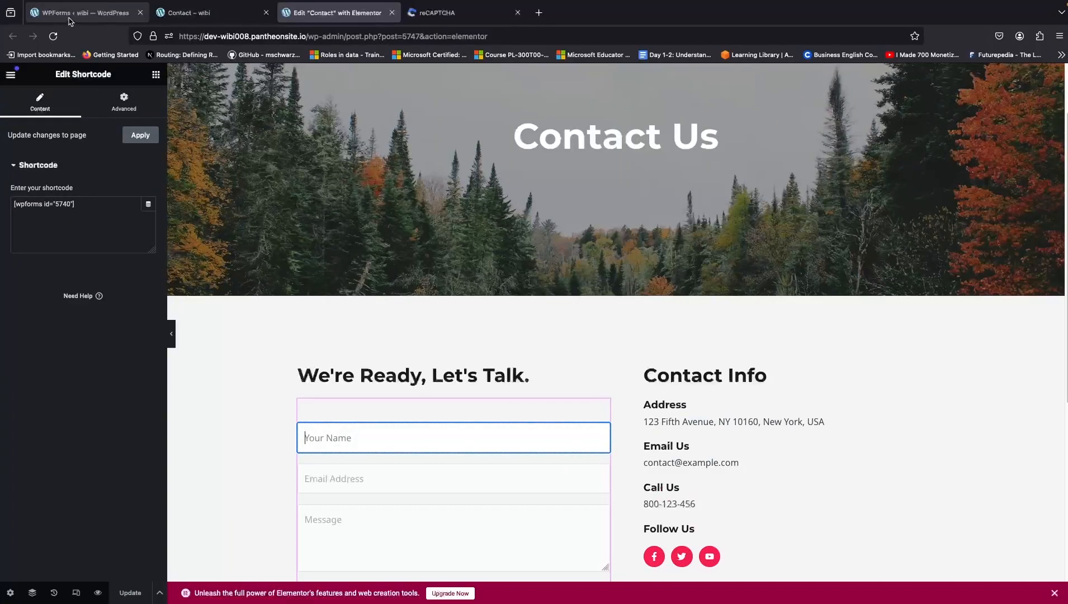
click(66, 19)
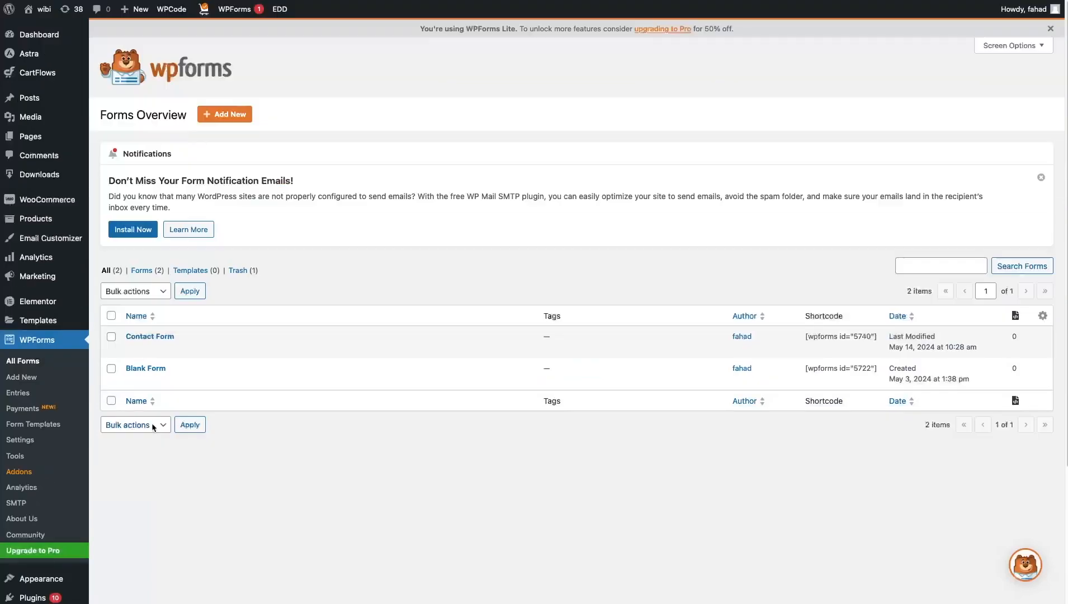
mouse_move(154, 347)
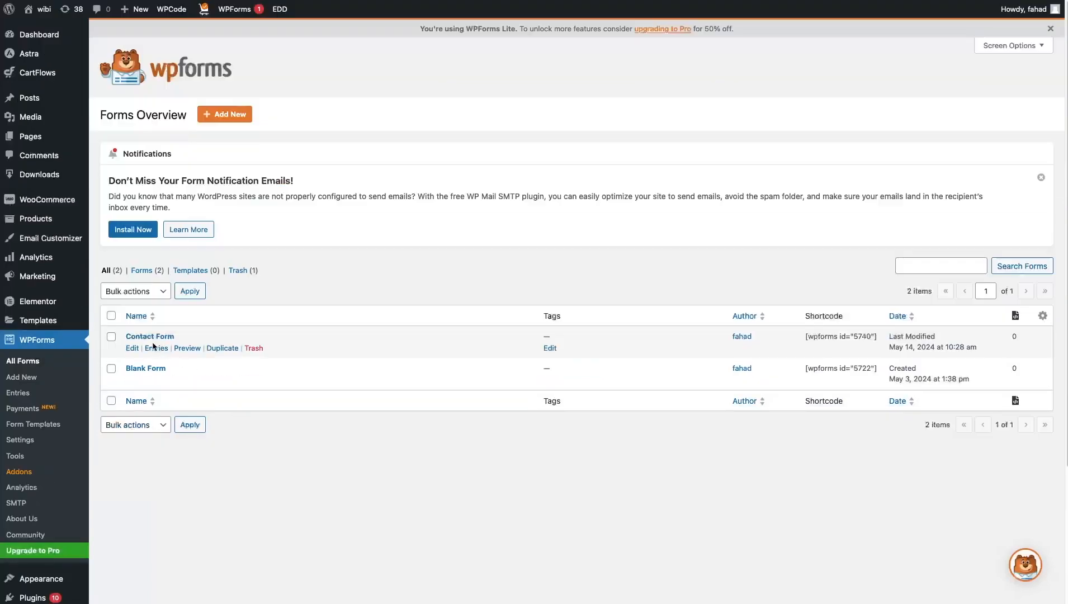
click(132, 349)
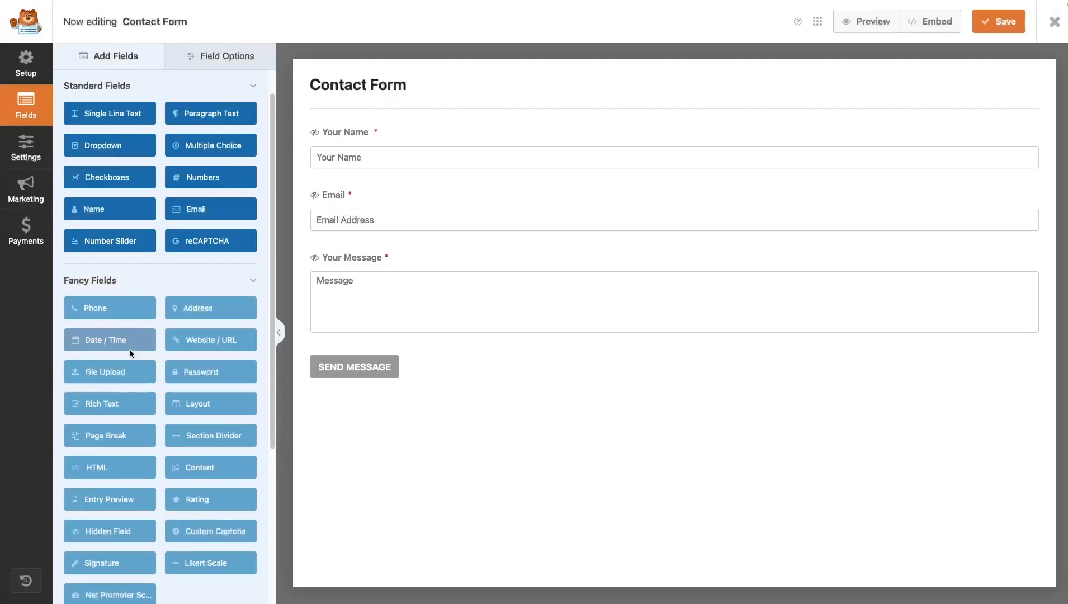
Enable reCAPTCHA for the Contact Form in the form builder and save the form.
click(239, 241)
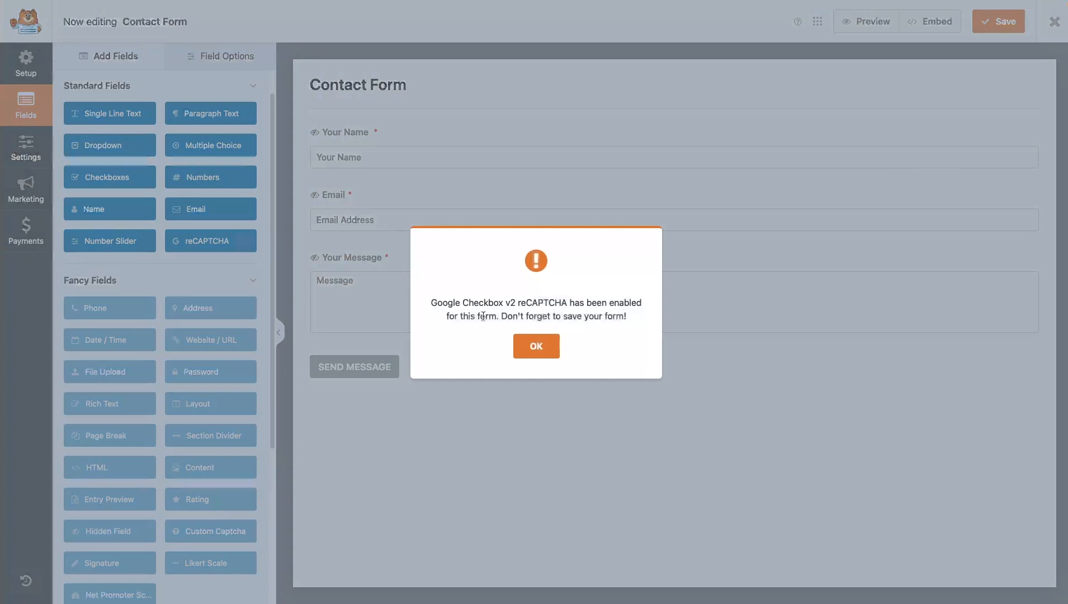
click(519, 350)
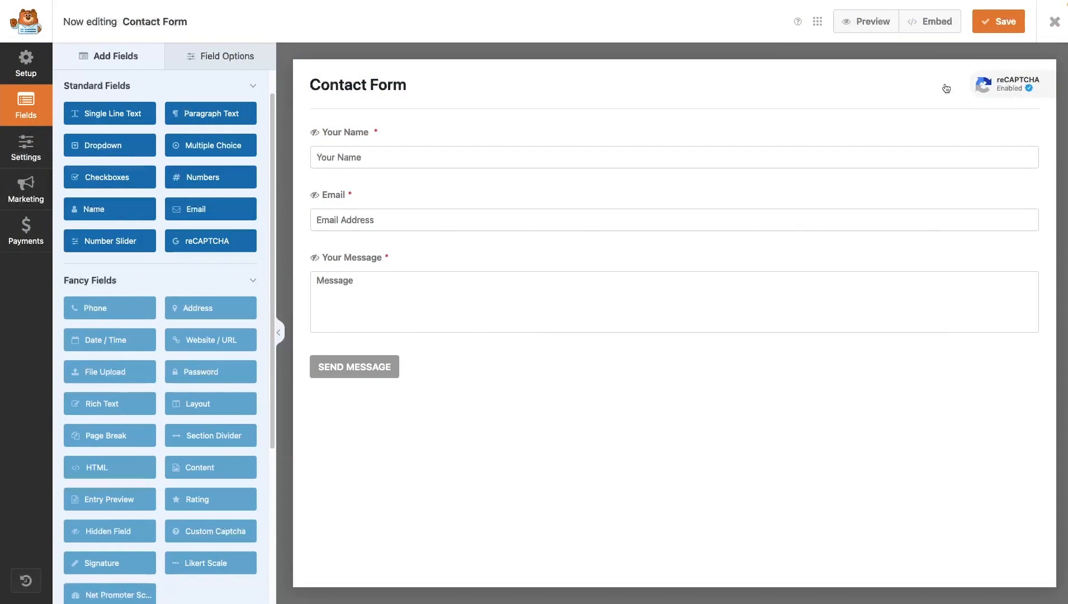
click(999, 22)
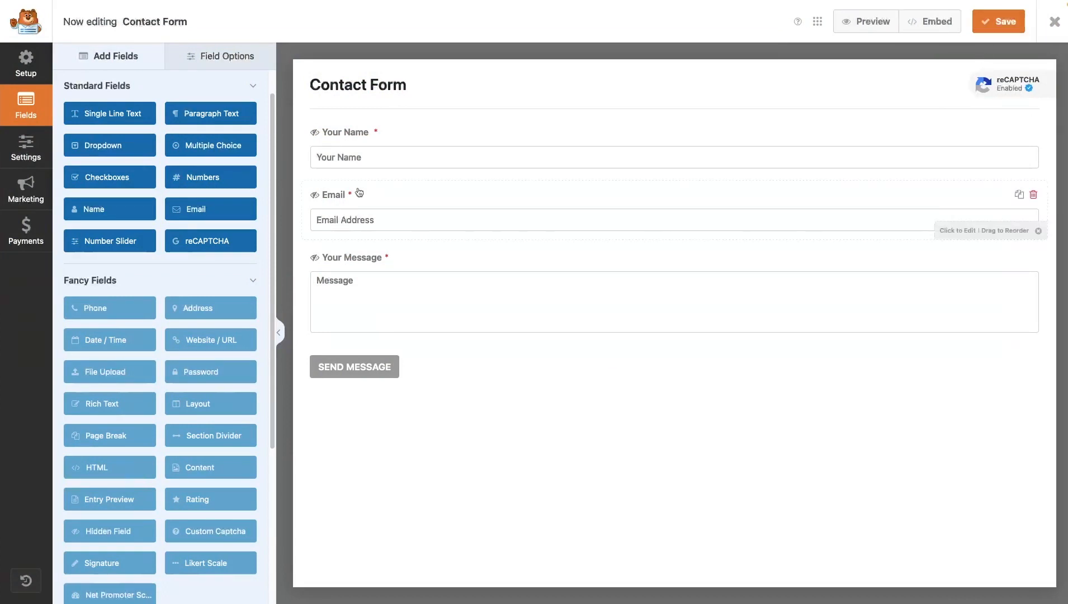
Reload the live Contact page to check its form for the reCAPTCHA checkbox.
mouse_move(309, 31)
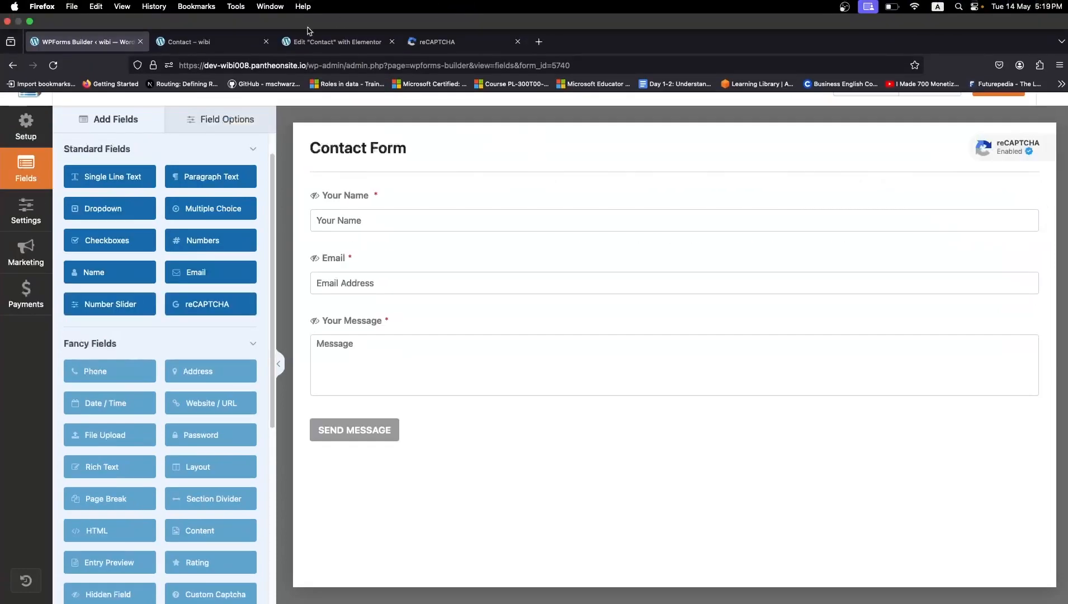
click(235, 42)
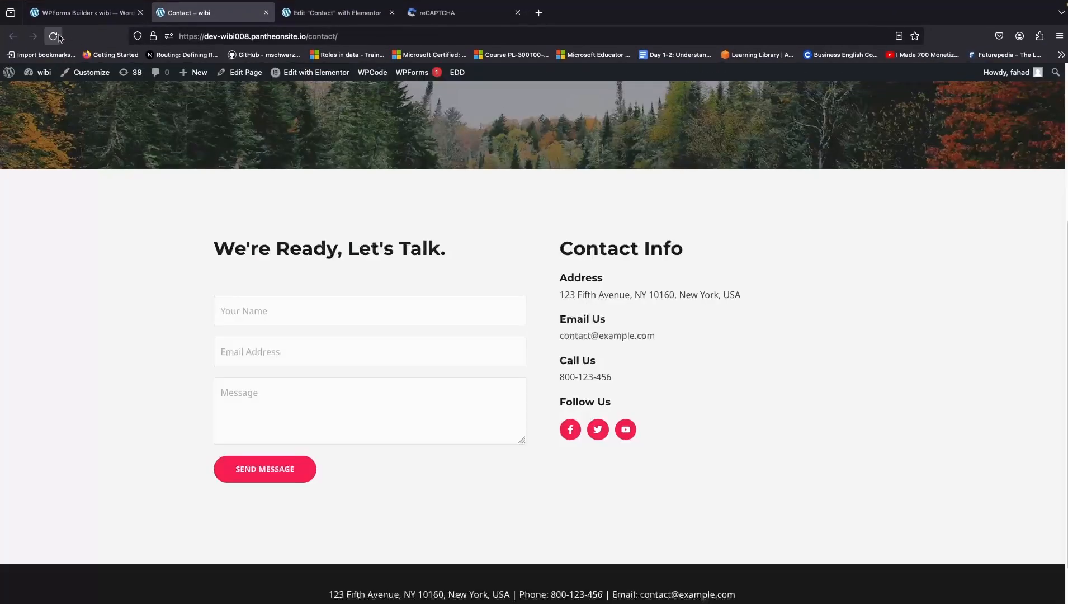
click(54, 35)
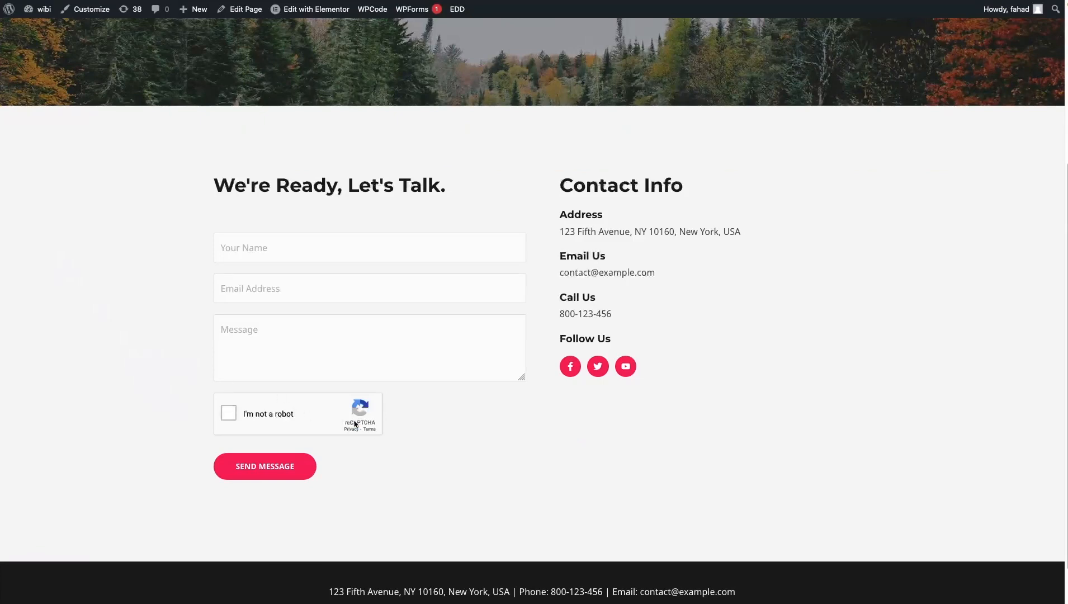
Start the "I'm not a robot" check on the contact form and submit all image squares containing stairs.
click(227, 416)
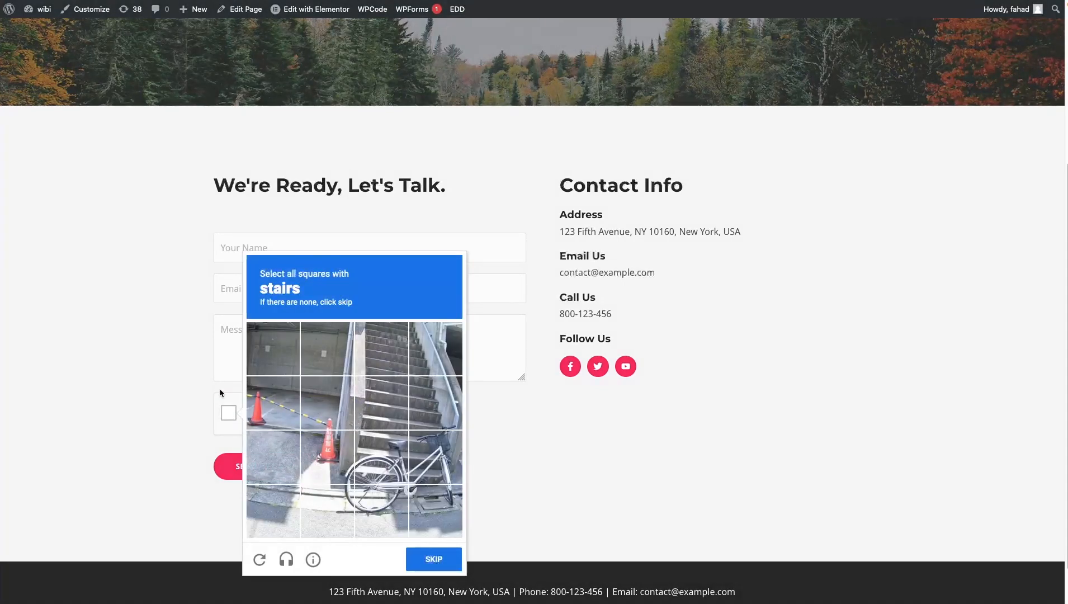
click(381, 461)
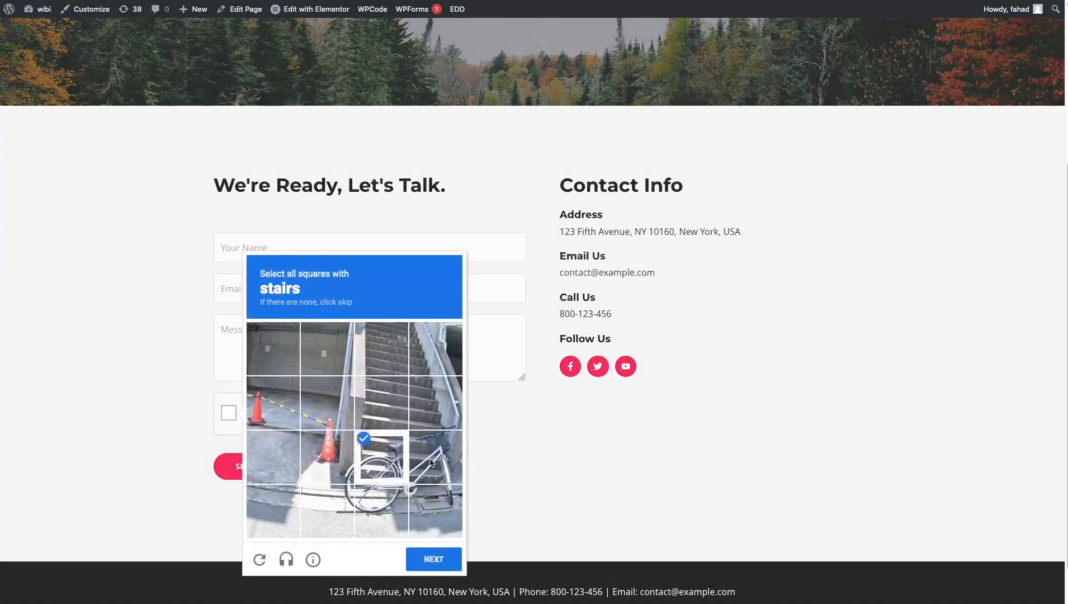
click(435, 444)
click(437, 412)
click(436, 348)
click(381, 348)
click(381, 402)
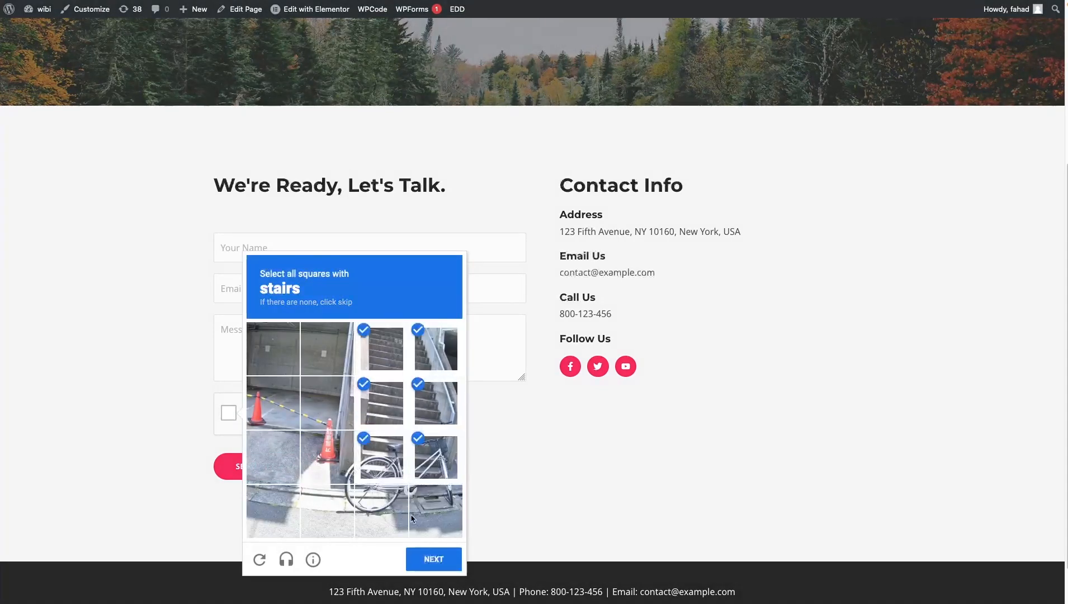
click(434, 558)
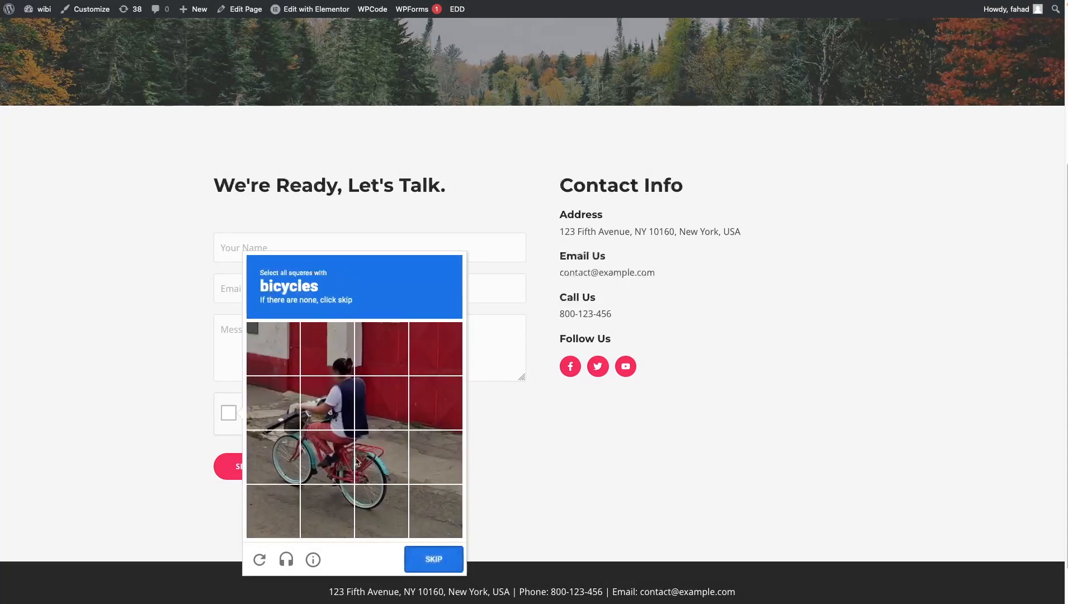
Select all image squares containing the bicycle in the reCAPTCHA challenge and verify the answer.
click(360, 468)
click(327, 456)
click(273, 403)
click(327, 402)
click(381, 403)
click(272, 457)
click(381, 511)
click(327, 511)
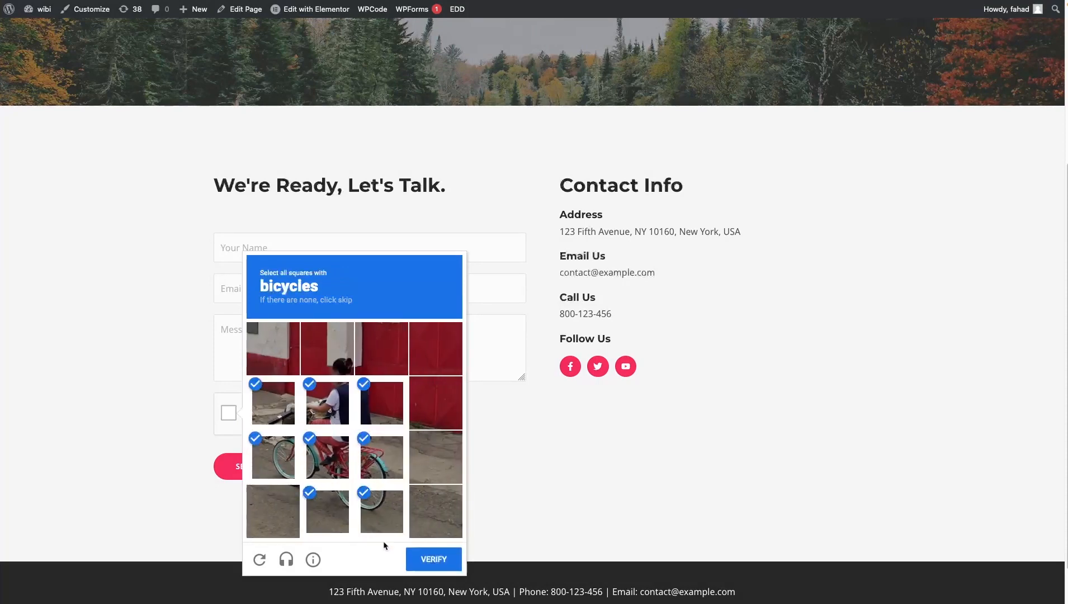
click(433, 565)
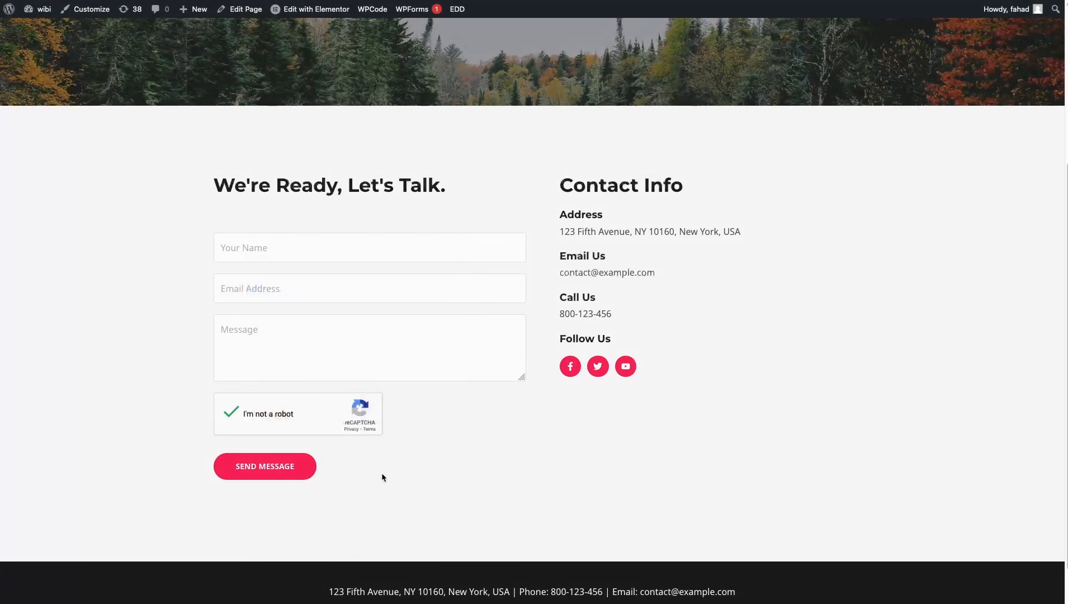